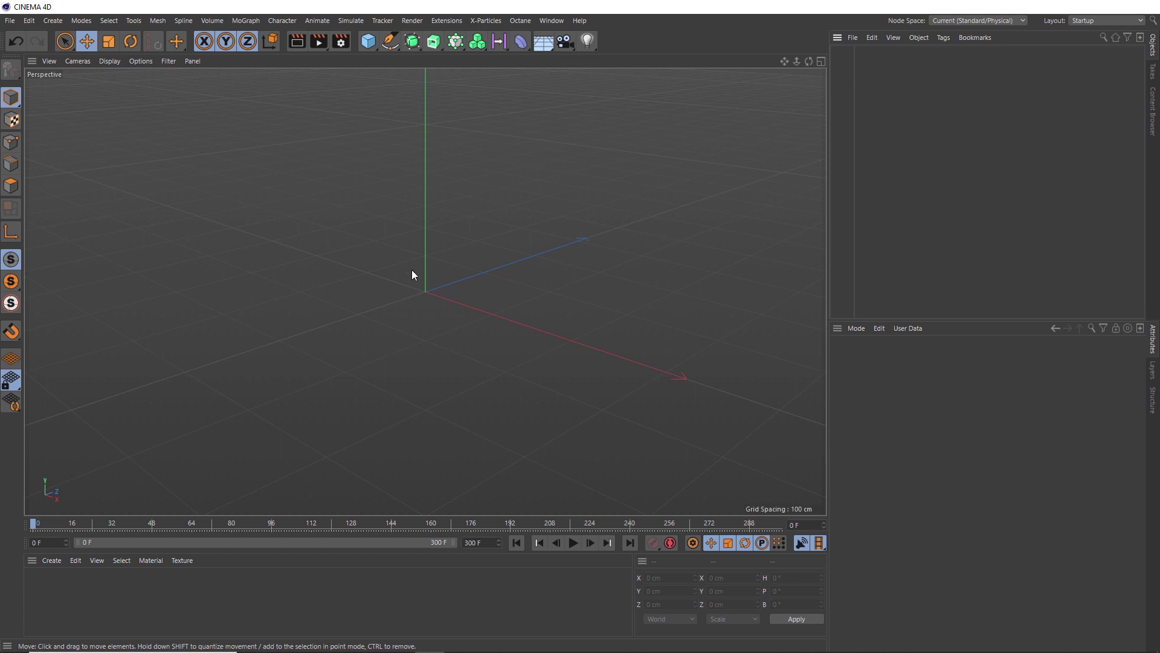
Step: Create a Helix spline lying in the ZY plane
left_click(391, 41)
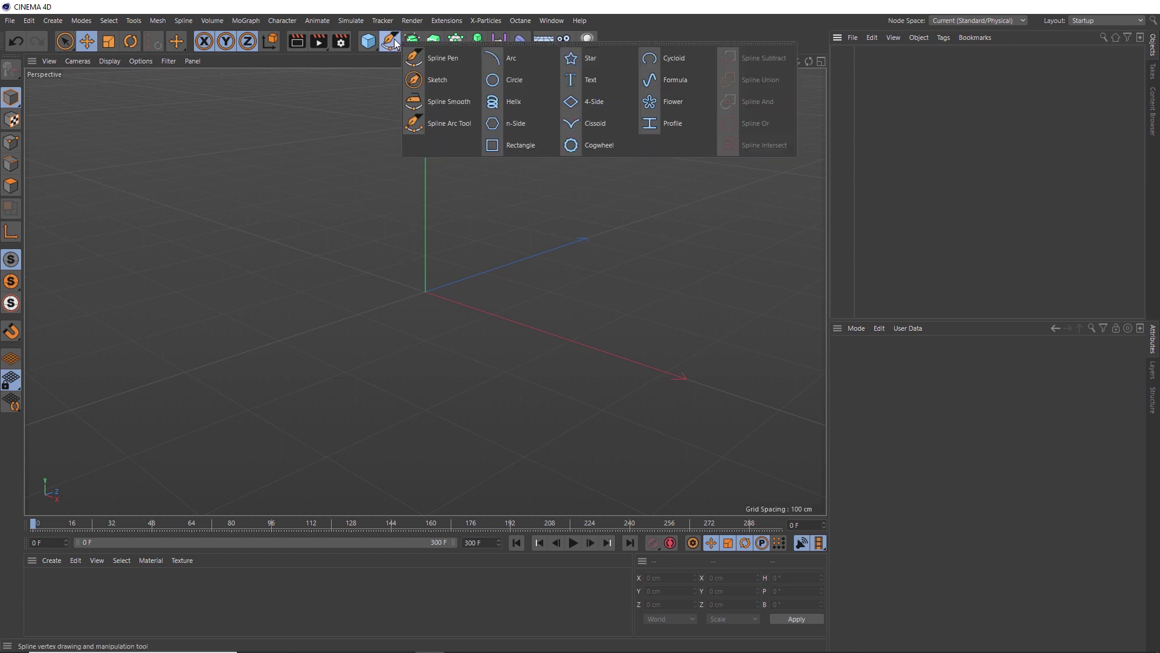
left_click(519, 108)
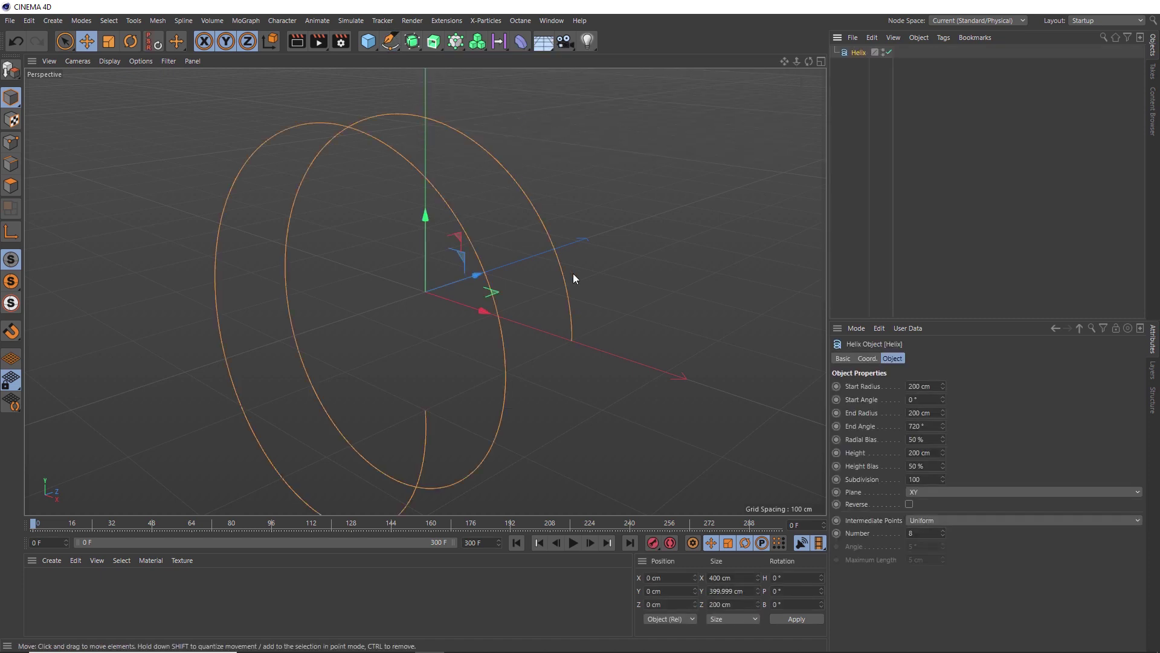
left_click(916, 492)
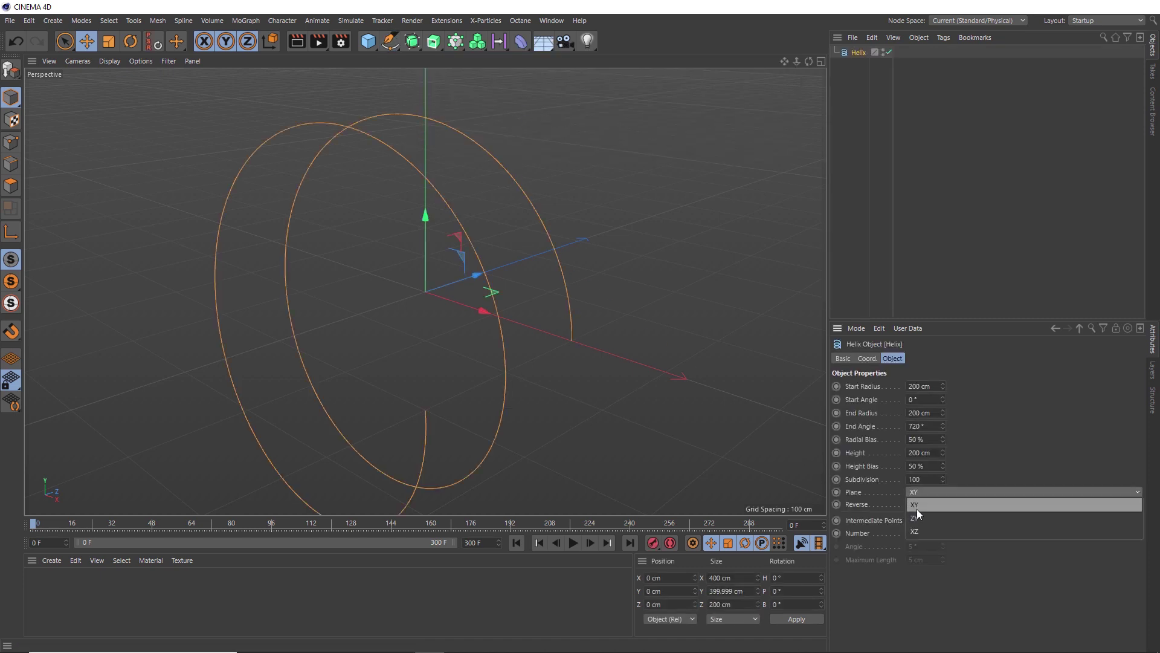
left_click(916, 513)
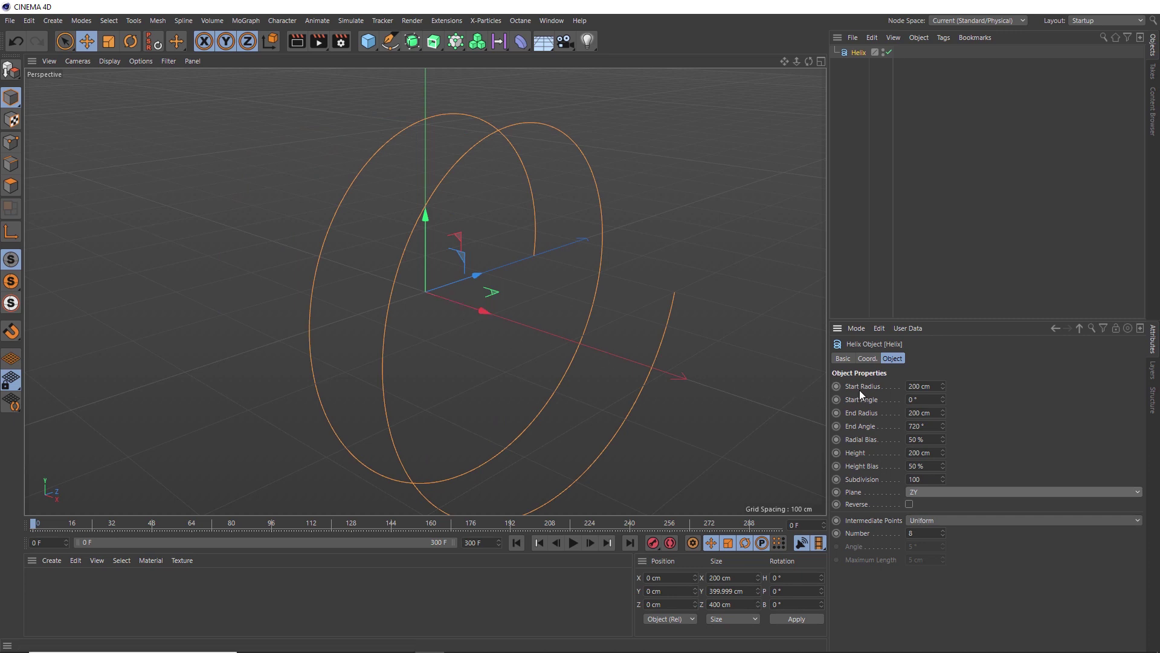
Step: Set the helix start and end radius to 0, subdivision to 60 and intermediate points to 2
double_click(921, 386)
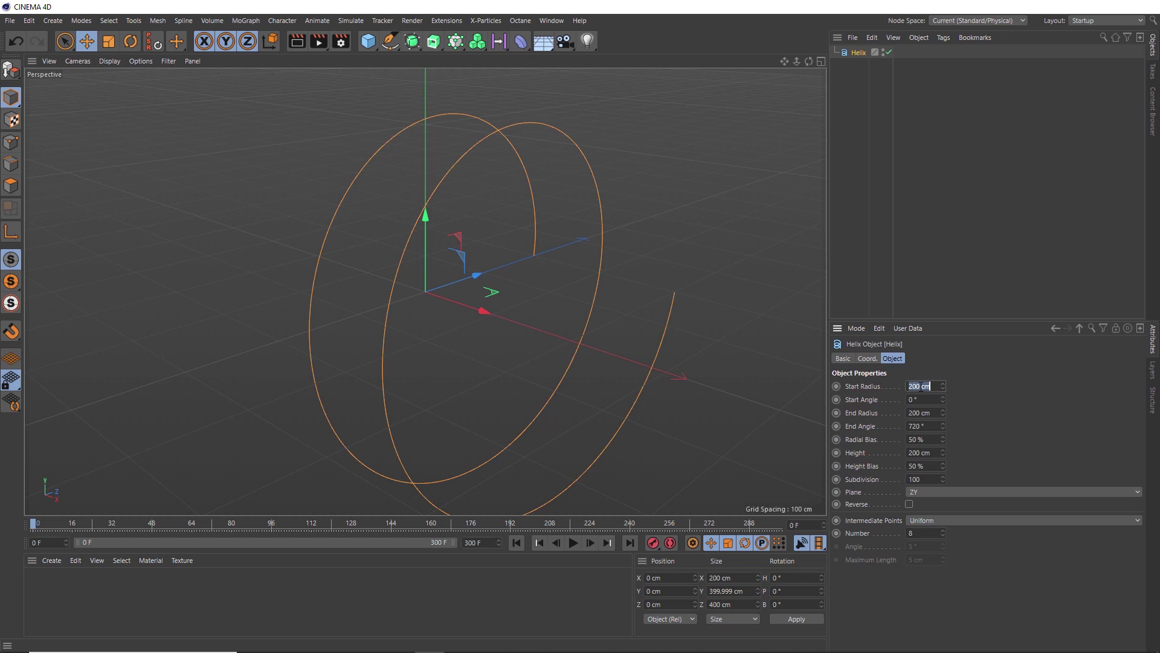
type("0")
key("Return")
double_click(919, 412)
type("0")
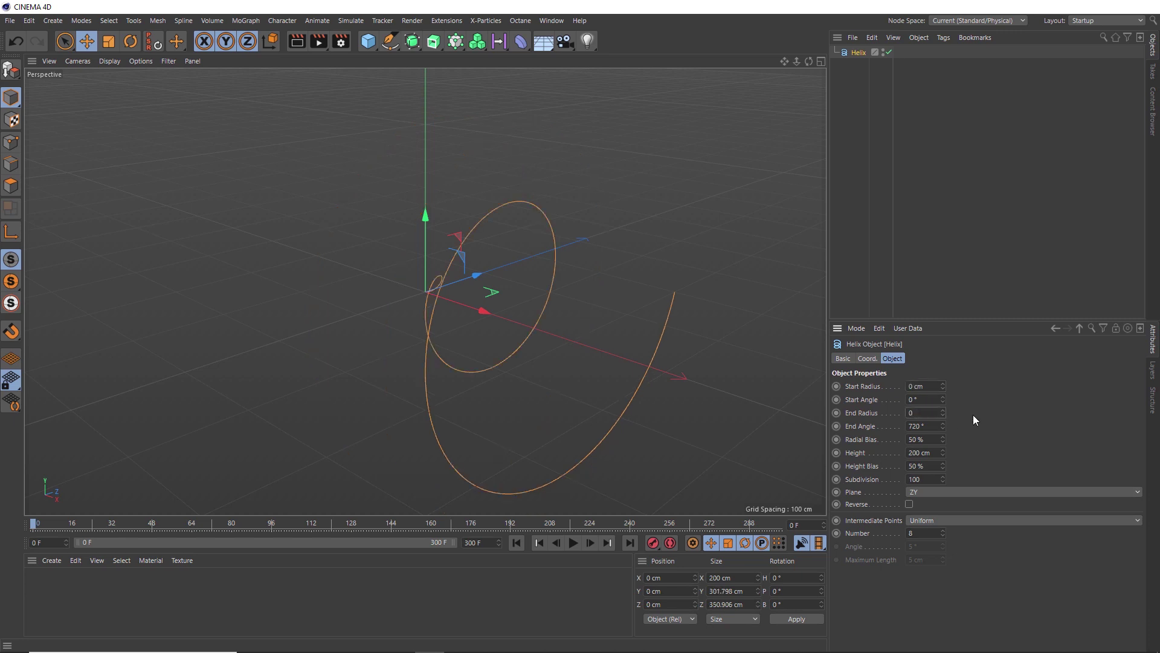
key("Return")
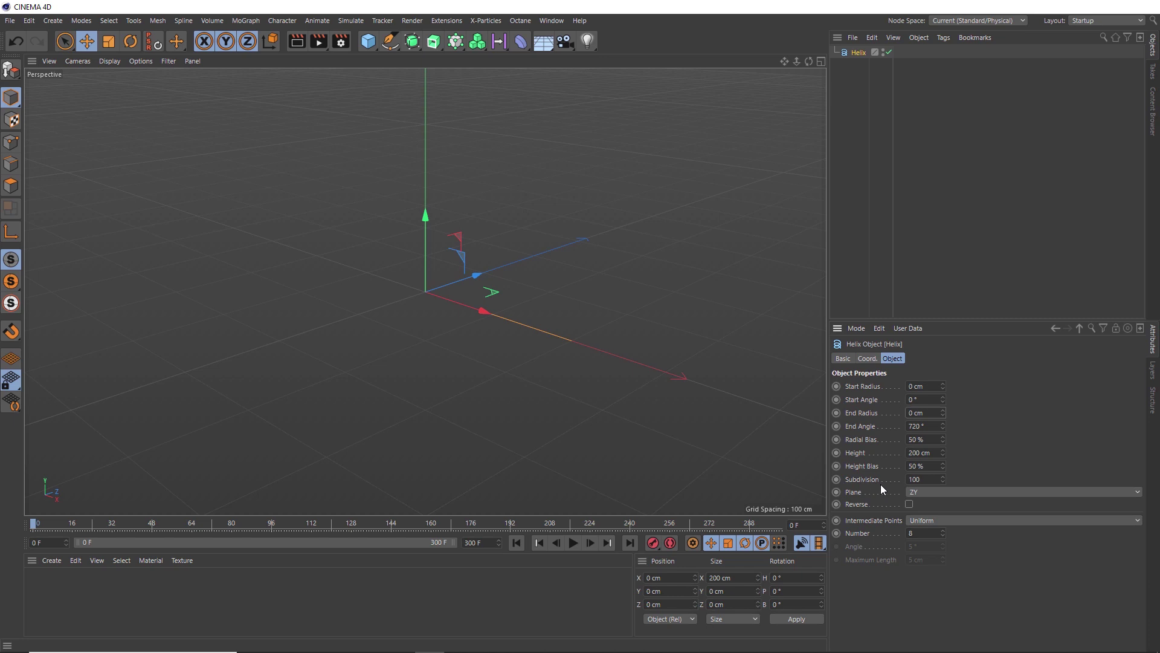
double_click(913, 479)
type("60")
double_click(907, 534)
type("4")
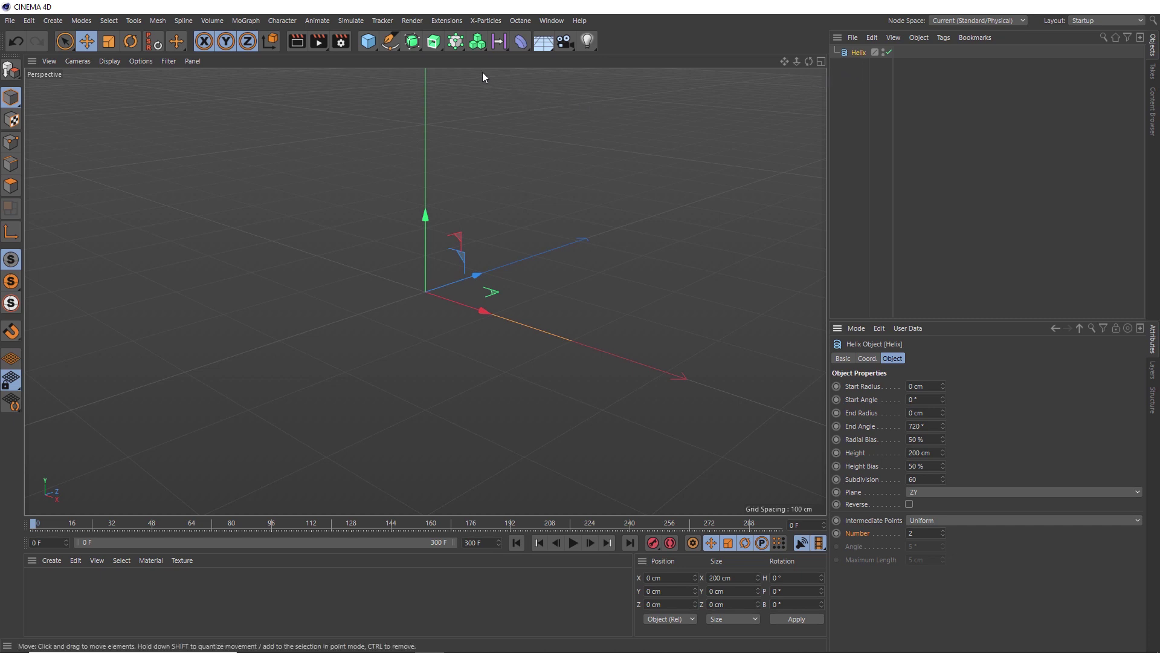
Step: Put the helix under a Cloner set to Radial mode on the ZY plane
left_click(457, 42)
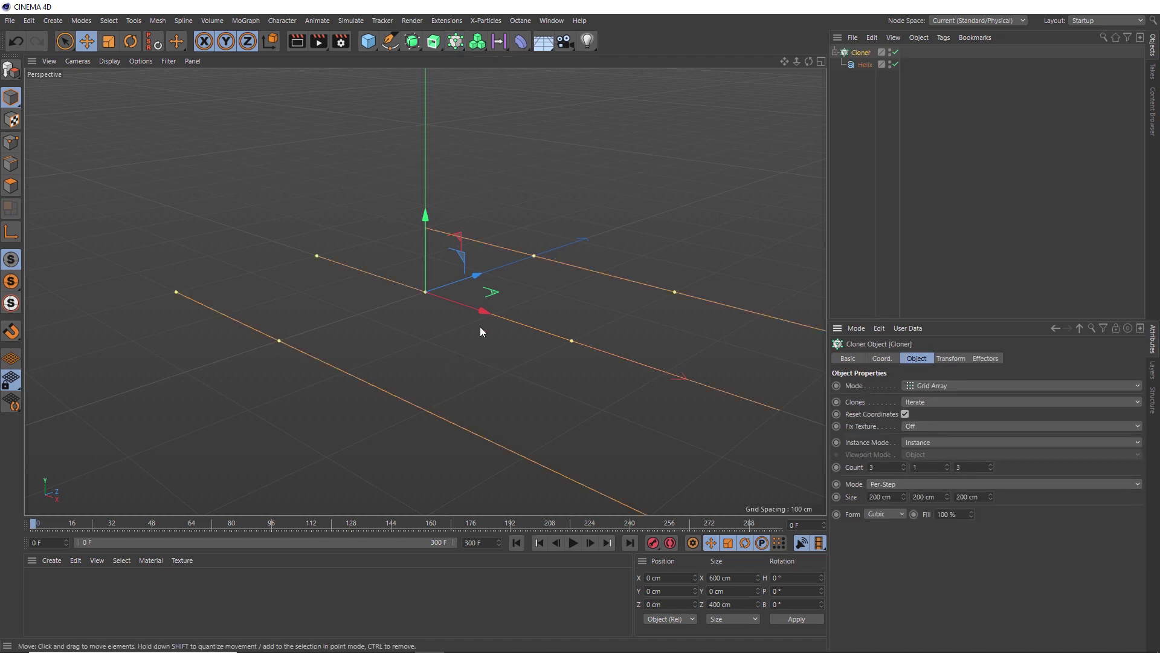
left_click(921, 386)
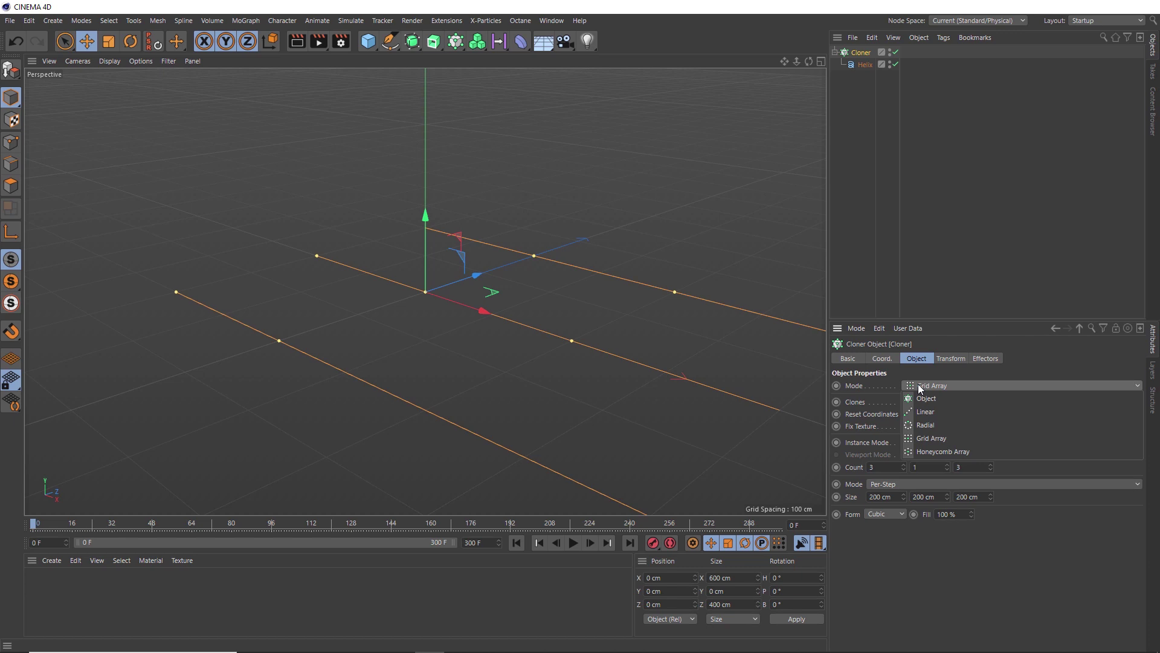
left_click(934, 425)
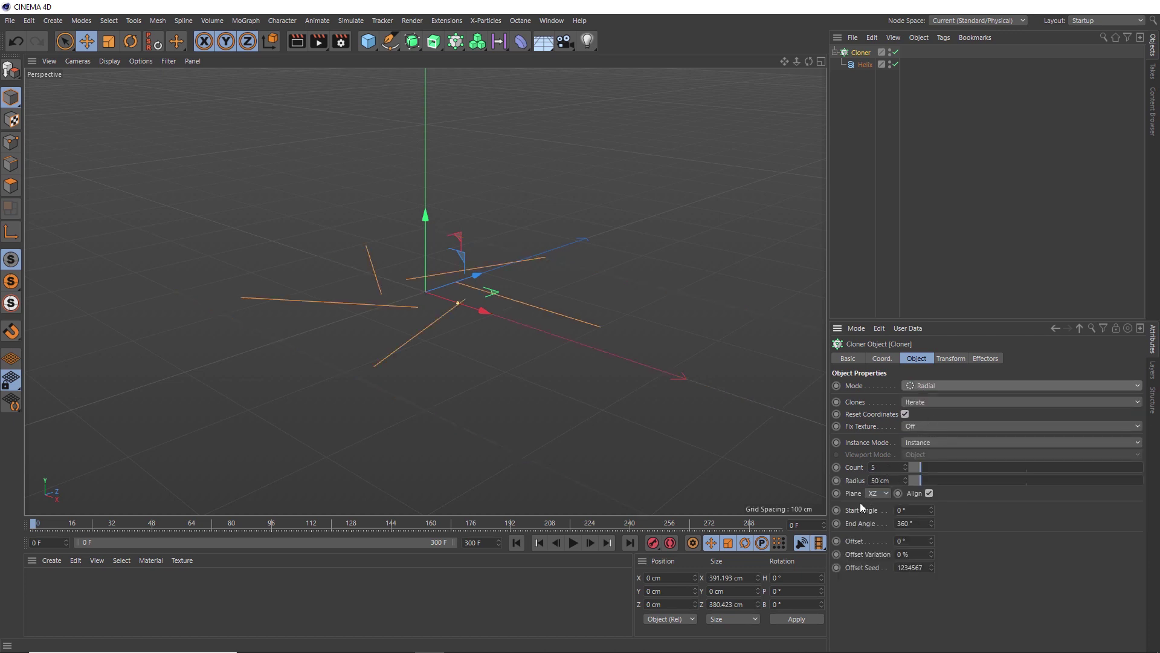
left_click(875, 494)
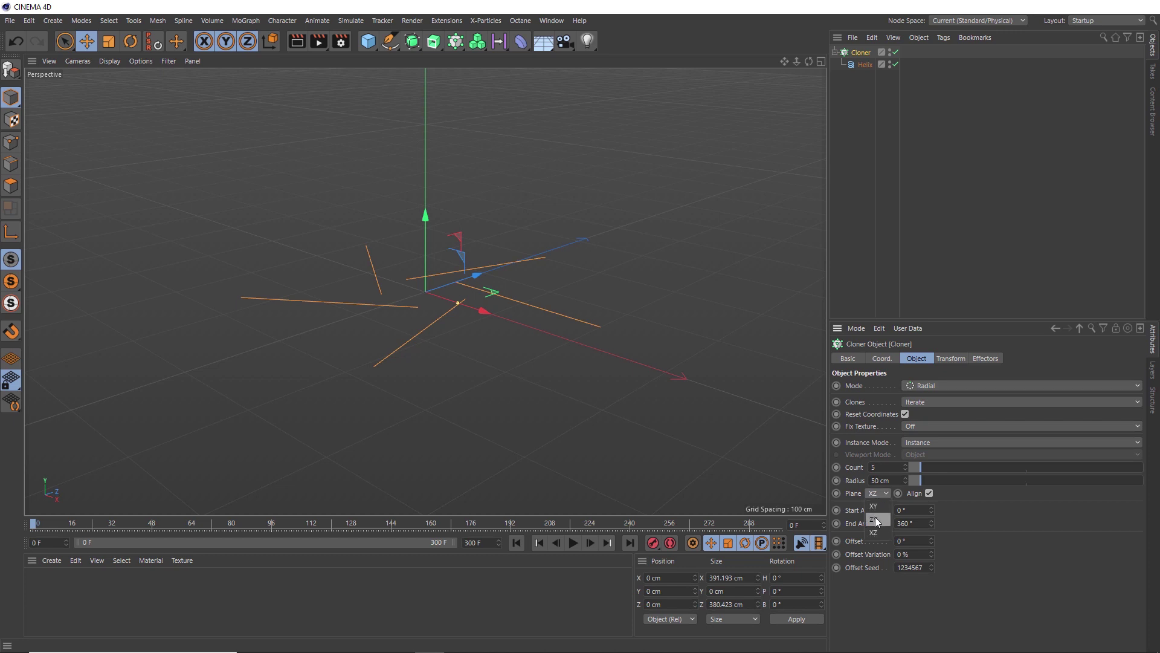
left_click(876, 519)
Step: Set the radial clones to count 4 and radius 12 cm, then shift them left along X
mouse_move(567, 333)
left_mouse_down("alt")
mouse_move(447, 288)
mouse_move(516, 316)
mouse_move(613, 324)
left_mouse_up("alt")
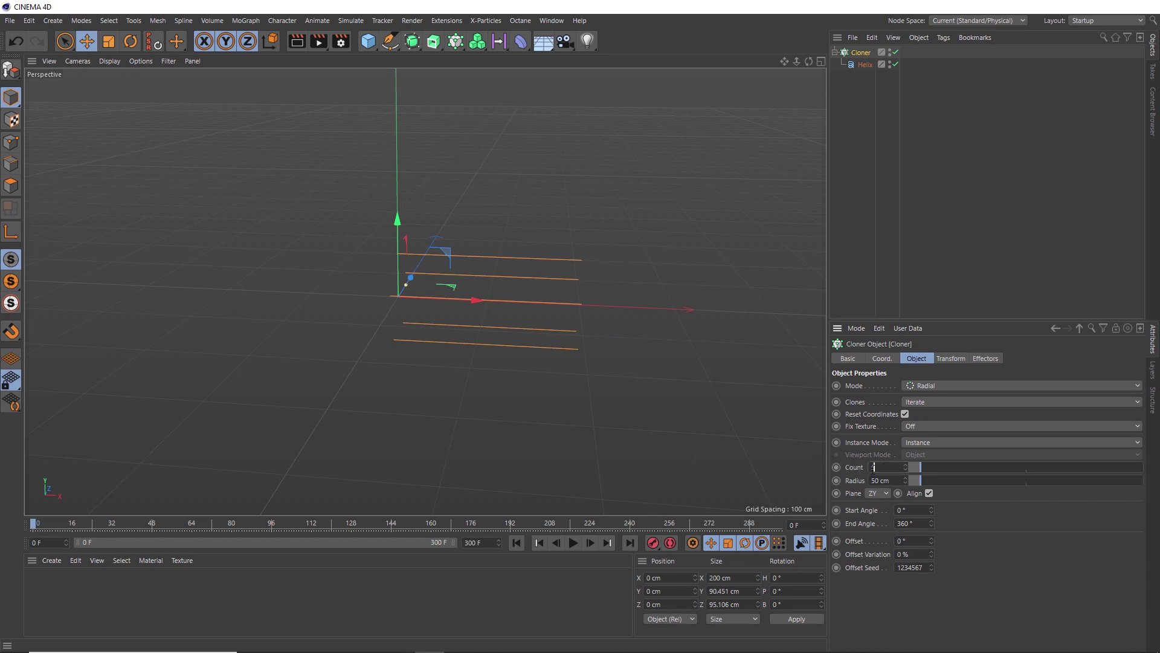
type("4")
key("Return")
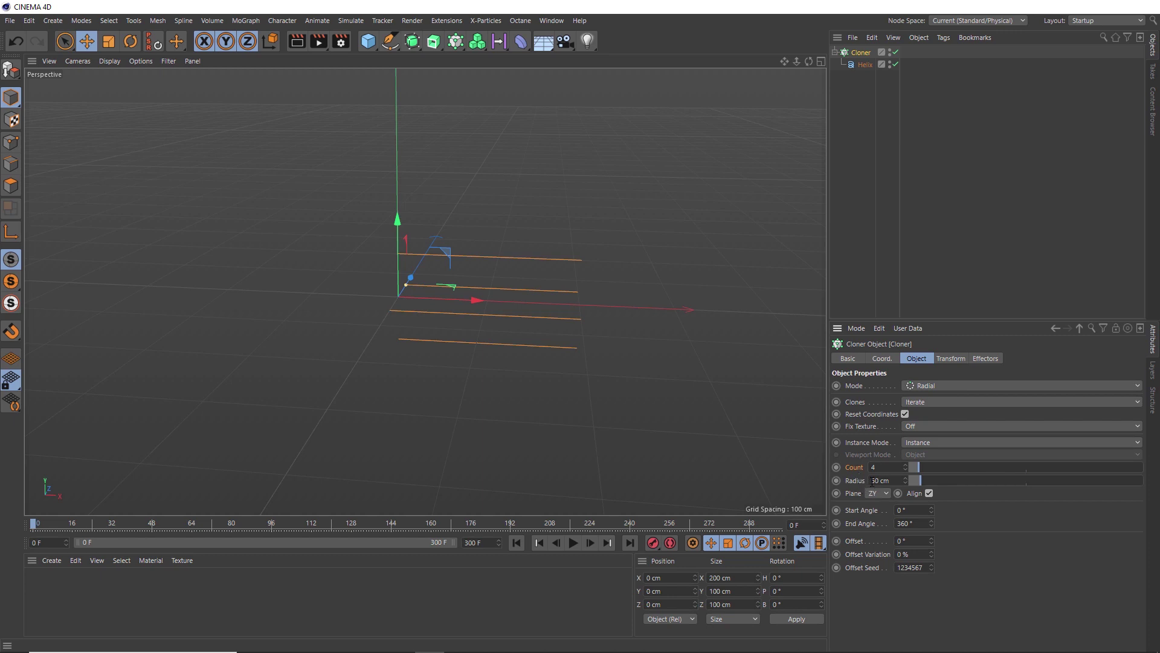
double_click(879, 481)
type("12")
key("Return")
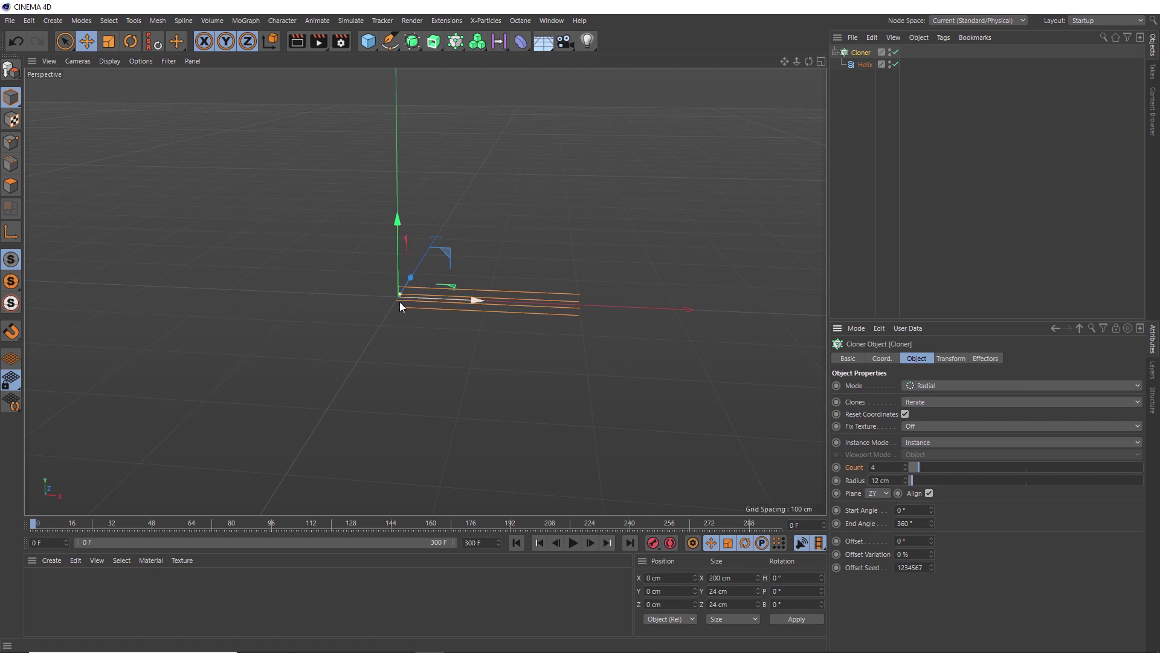
left_click_drag(437, 301, 302, 317)
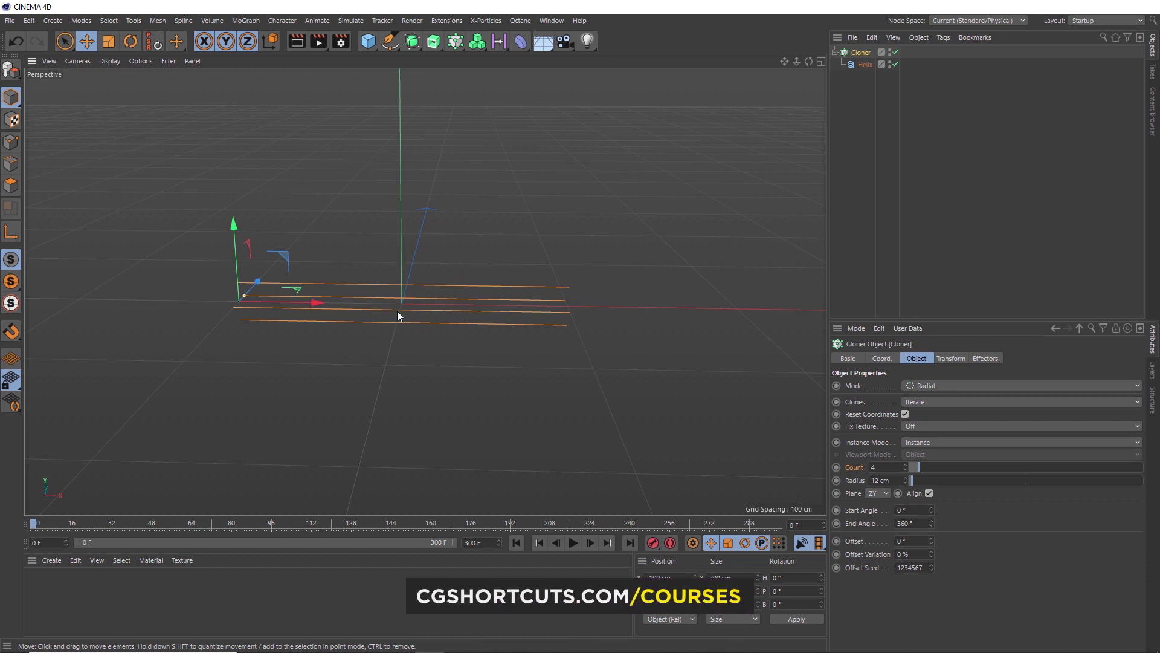
Step: Add a Soft Body tag to the Cloner with structural strength 50 and 0 structural damping
right_click(865, 52)
mouse_move(897, 205)
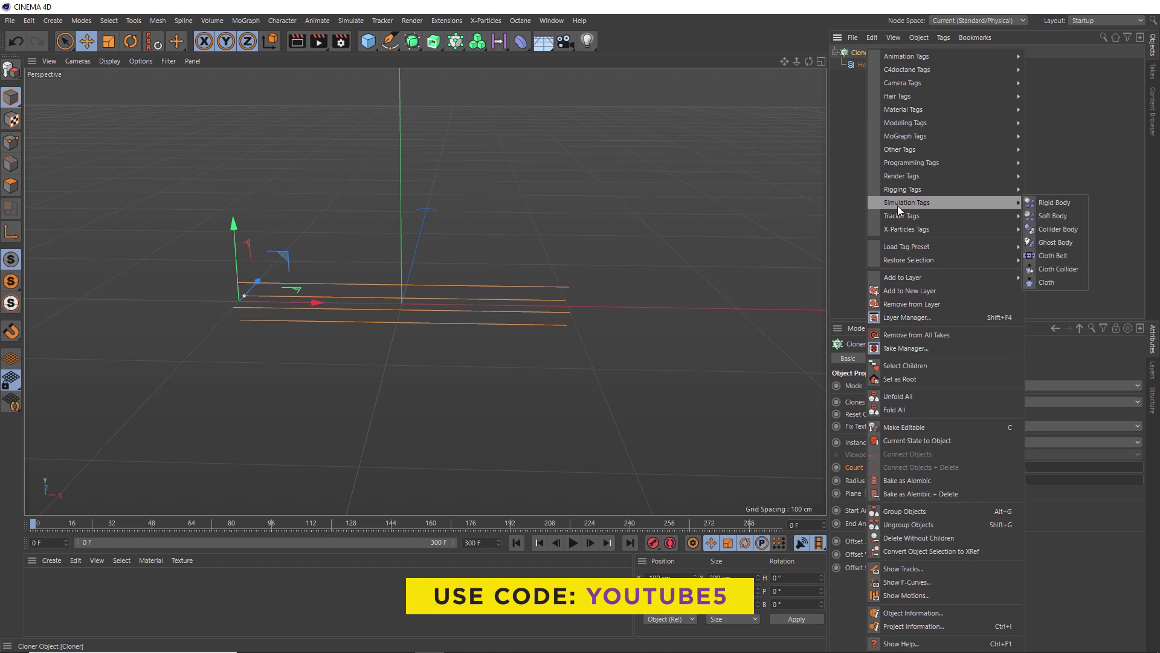
left_click(1047, 216)
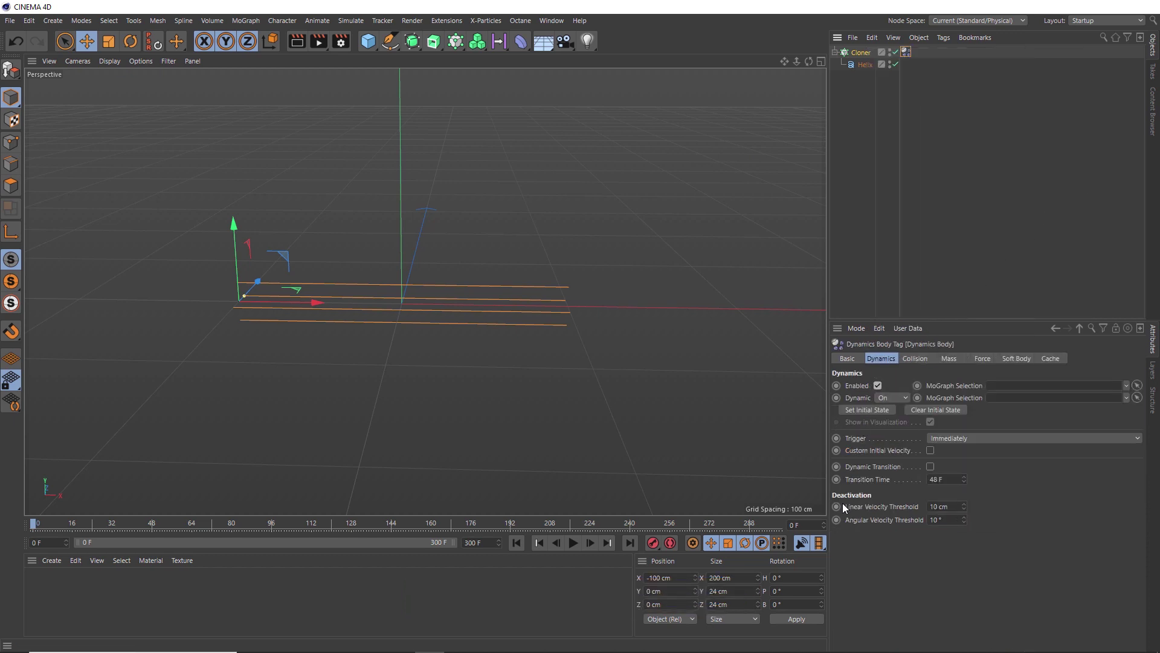
left_click(1017, 360)
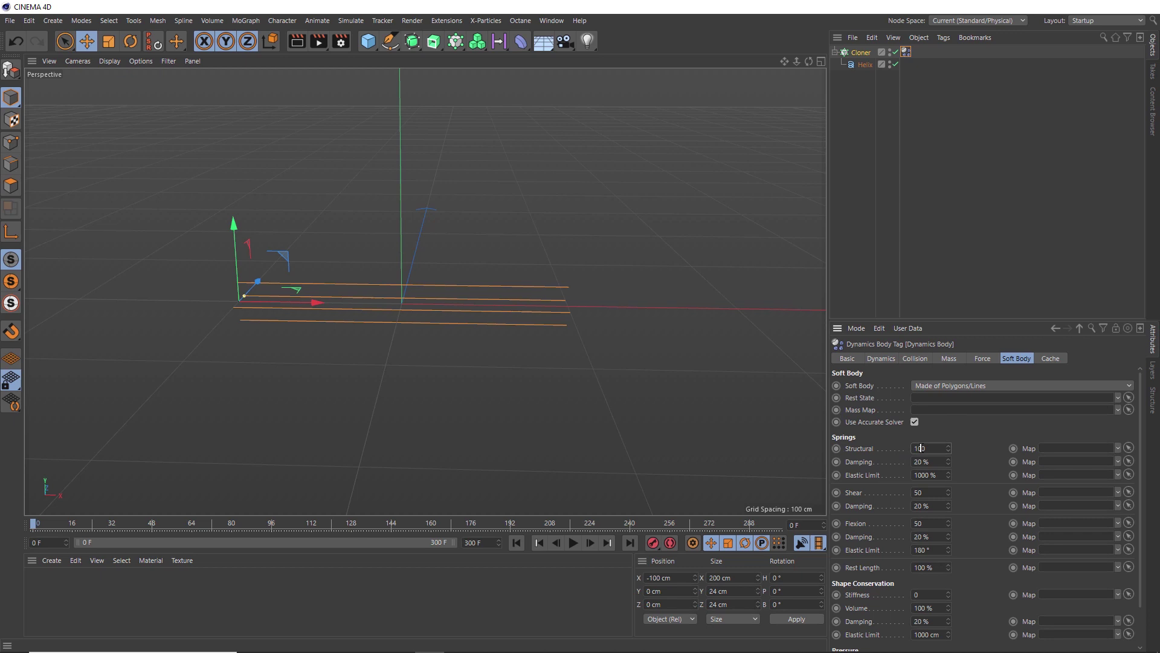
double_click(918, 448)
type("50")
key("Return")
double_click(919, 462)
type("0")
key("Return")
Step: Set shear strength and damping to 0, and flexion strength 10 with 0 damping
double_click(928, 491)
type("0")
double_click(928, 505)
type("0")
double_click(919, 524)
type("10")
double_click(918, 537)
type("0")
key("Return")
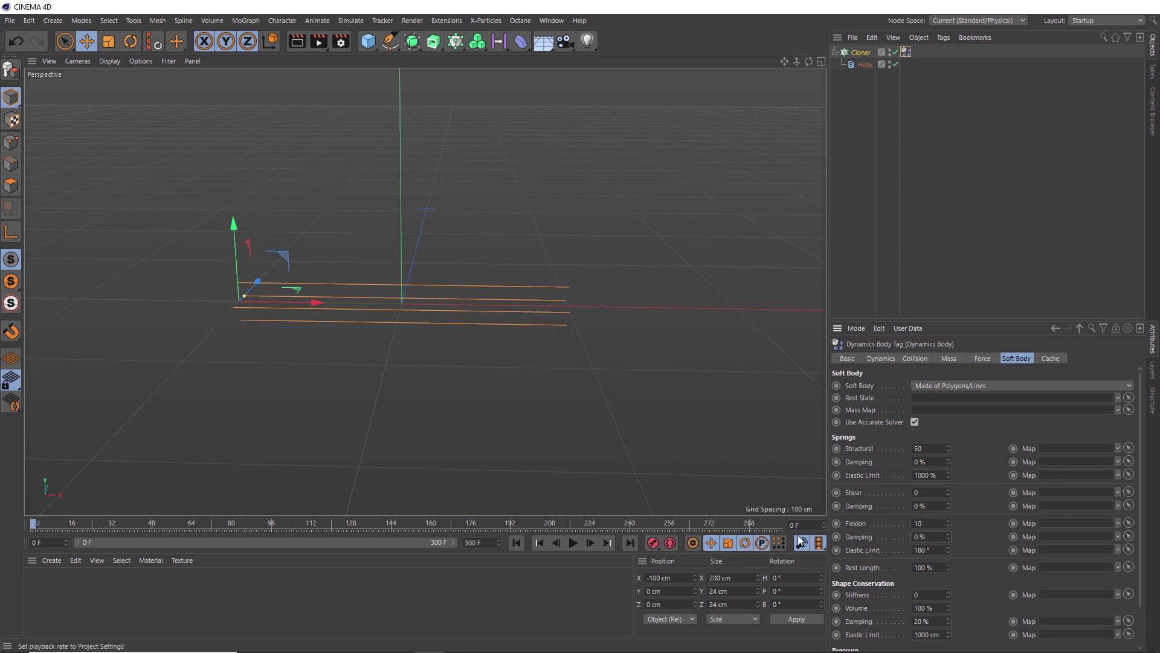
Step: Preview the soft-body simulation, then rewind to frame 0
left_click(573, 543)
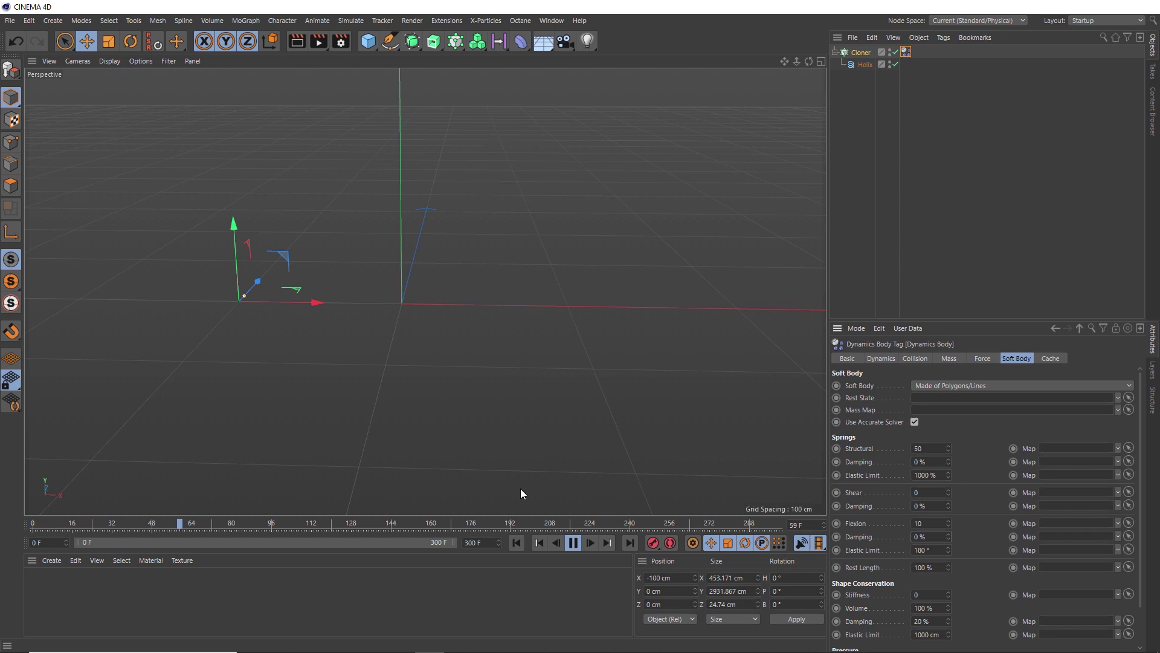
left_click(573, 542)
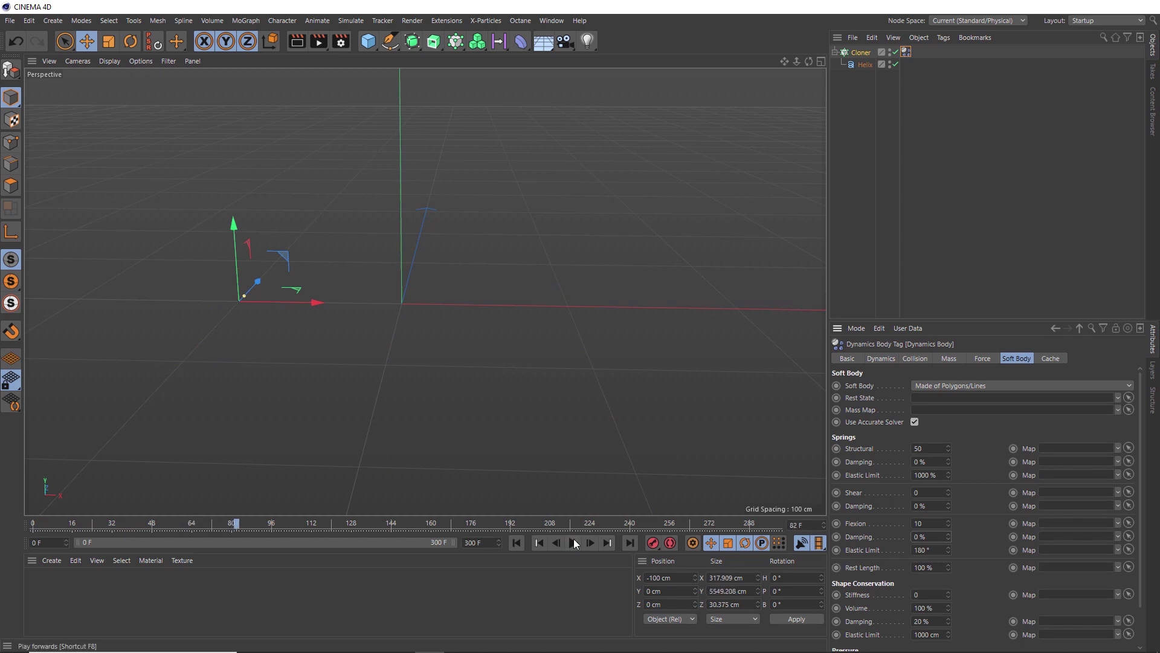
left_click(517, 543)
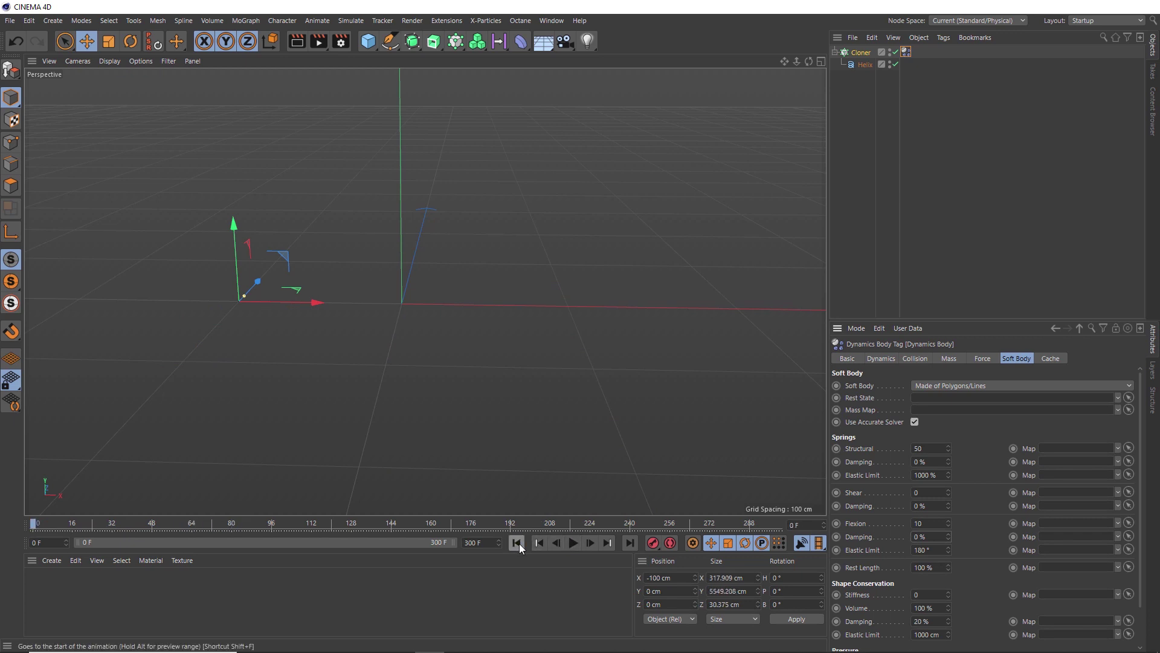
Step: In Project Settings dynamics, set Gravity to 0 cm, 6 steps per frame and 12 solver iterations
key("ctrl+d")
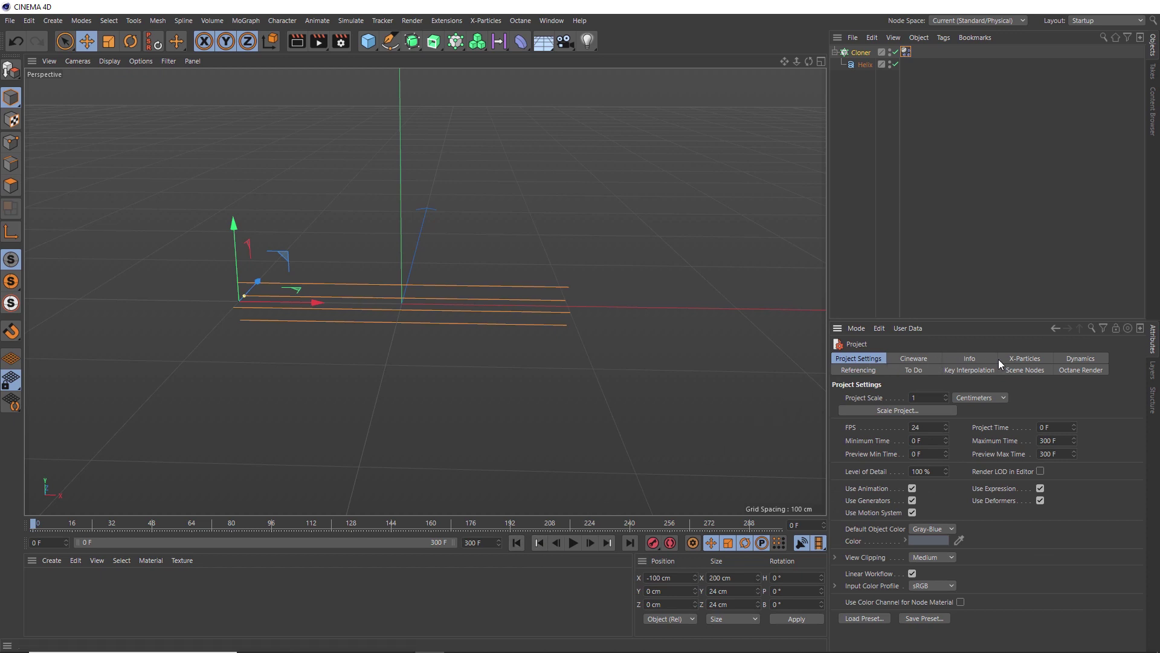
left_click(1067, 360)
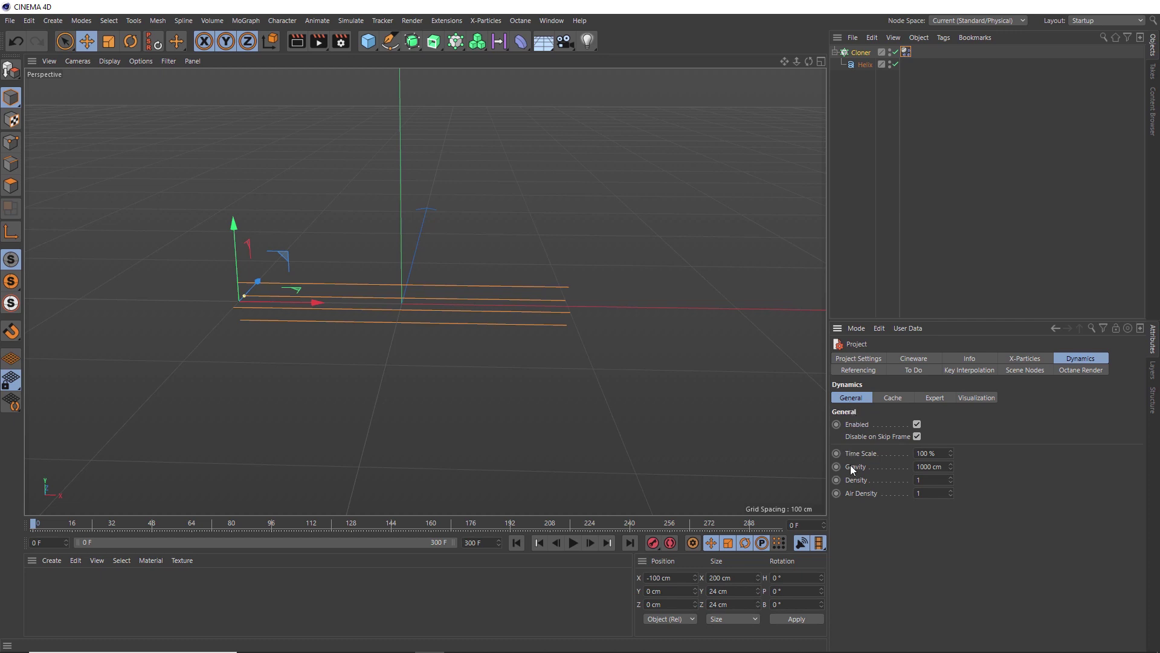
left_click(920, 466)
type("0")
key("Return")
left_click(935, 398)
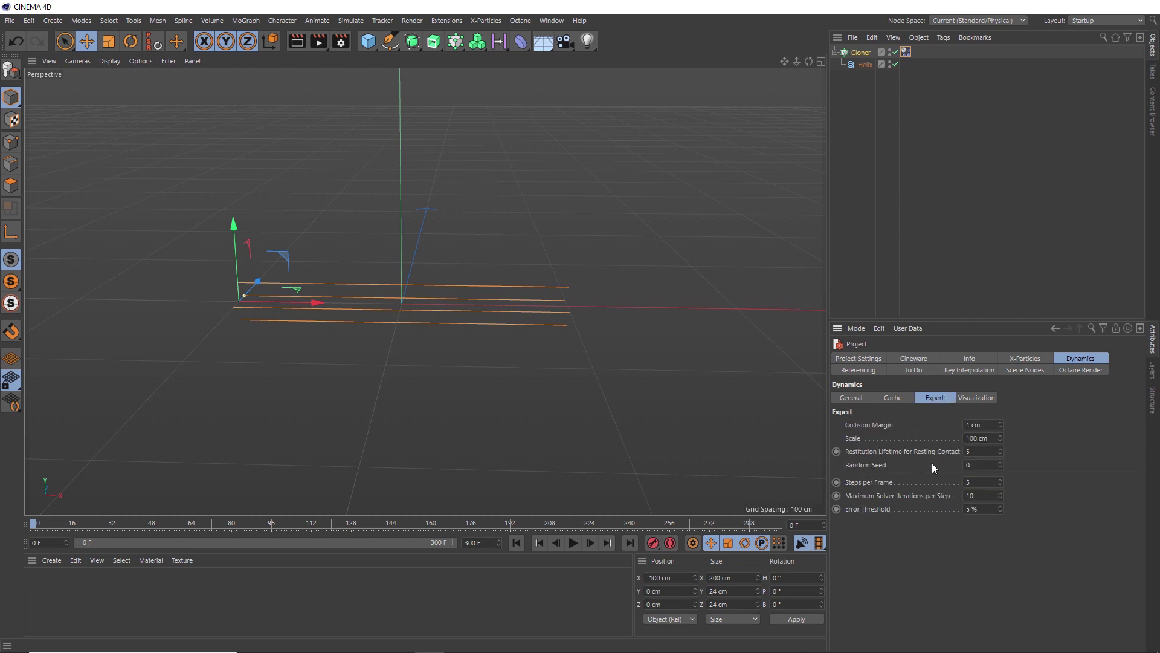
left_click(968, 483)
left_click(973, 495)
type("12")
Step: Replay the simulation to test the new solver settings, then rewind to frame 0
left_click(574, 543)
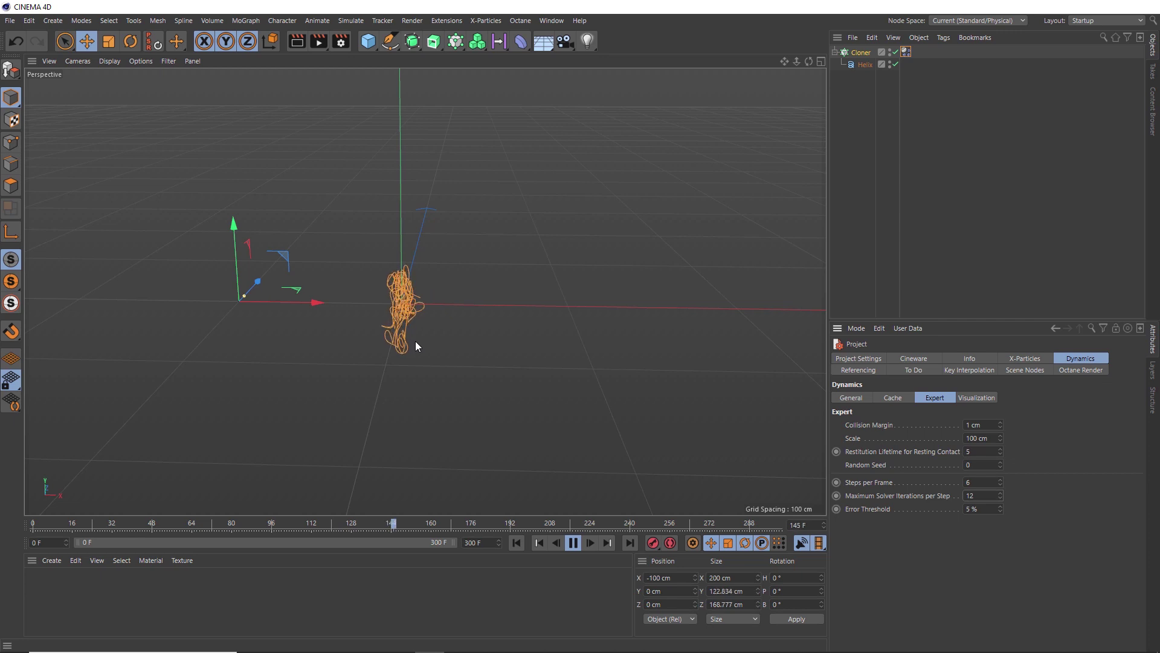
left_click(574, 543)
left_click(518, 544)
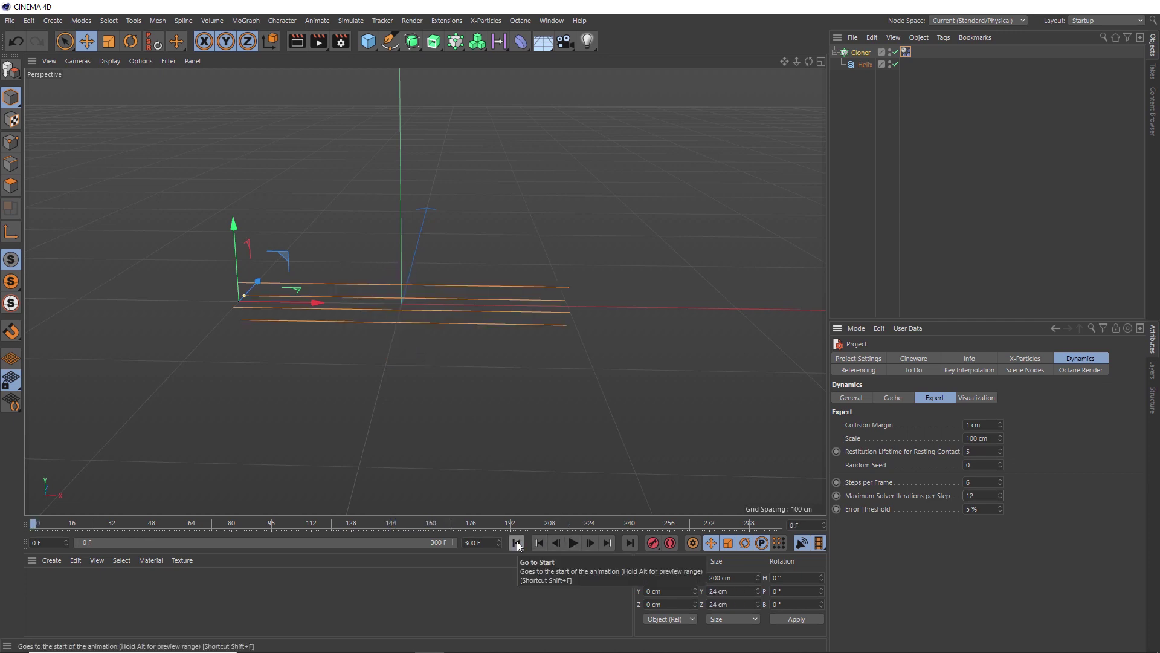
Step: Add a Field Force to the scene
left_click(906, 53)
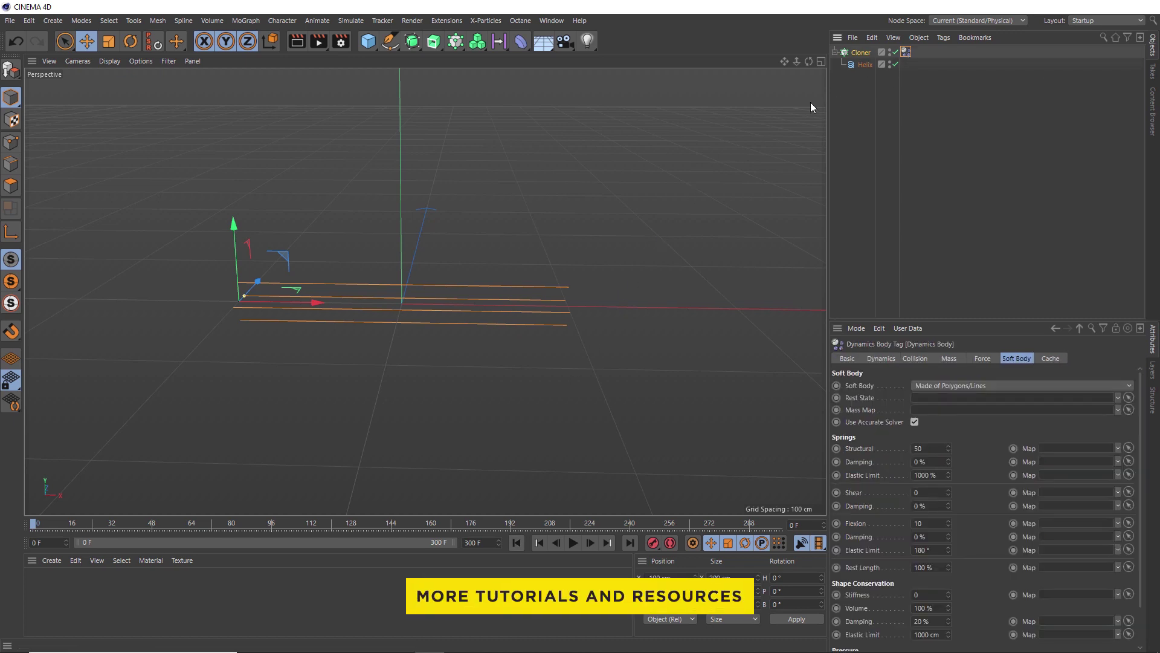
left_click(362, 22)
mouse_move(370, 103)
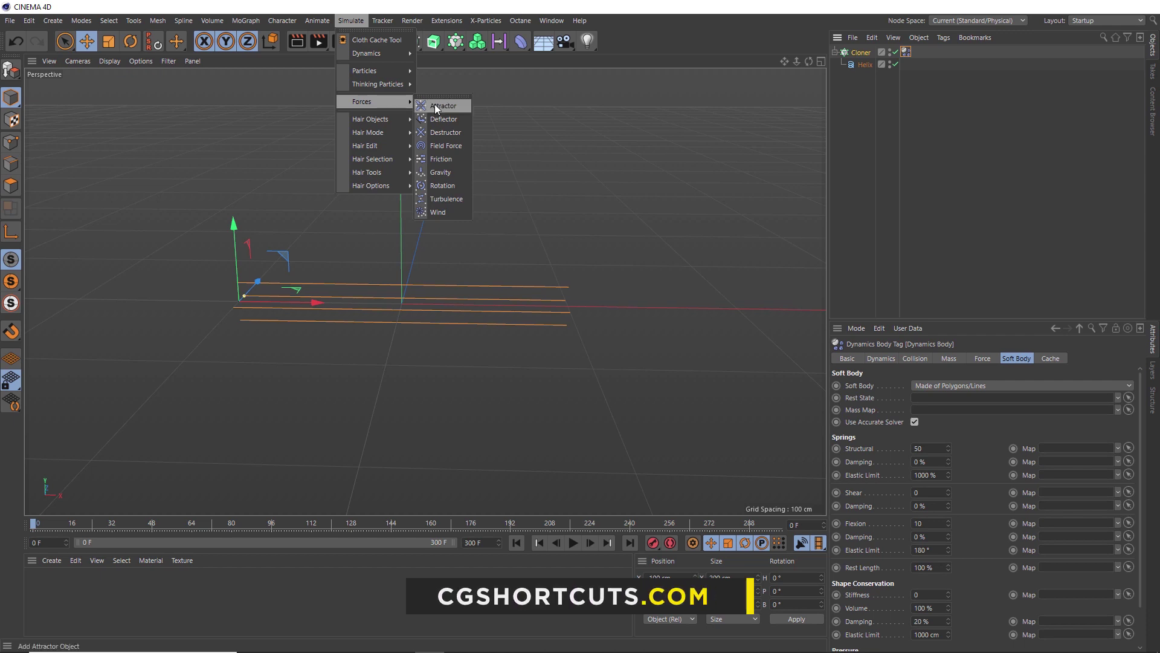
left_click(444, 148)
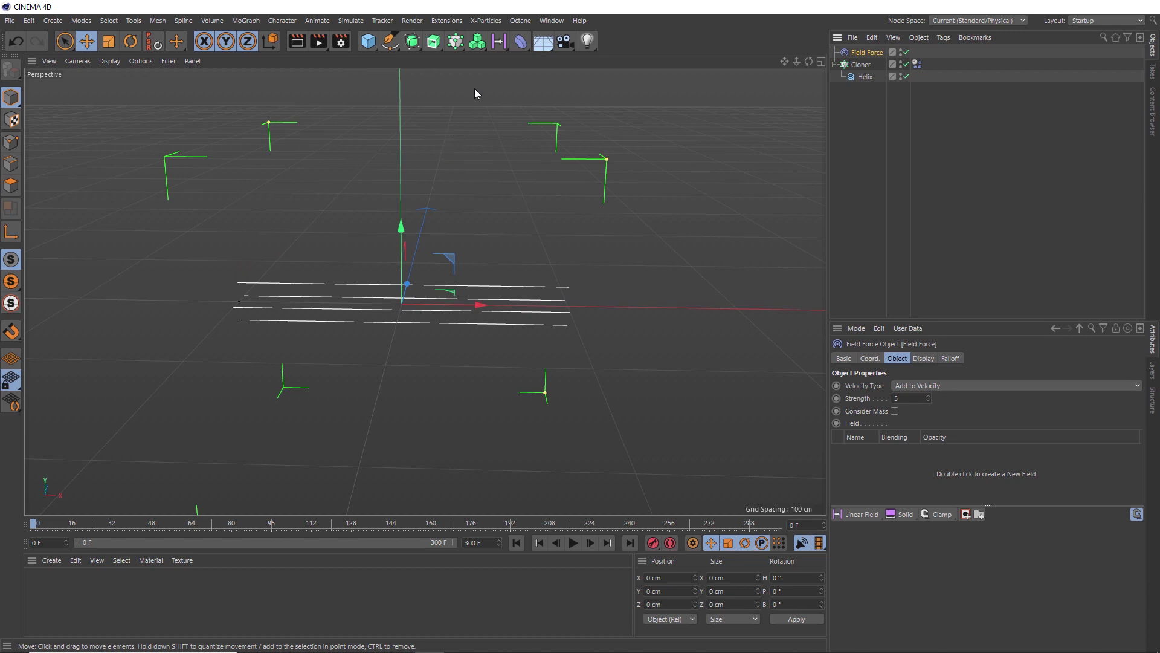
Step: Add a Spherical Field to the Field Force and play the simulation to see its pull
left_click(499, 43)
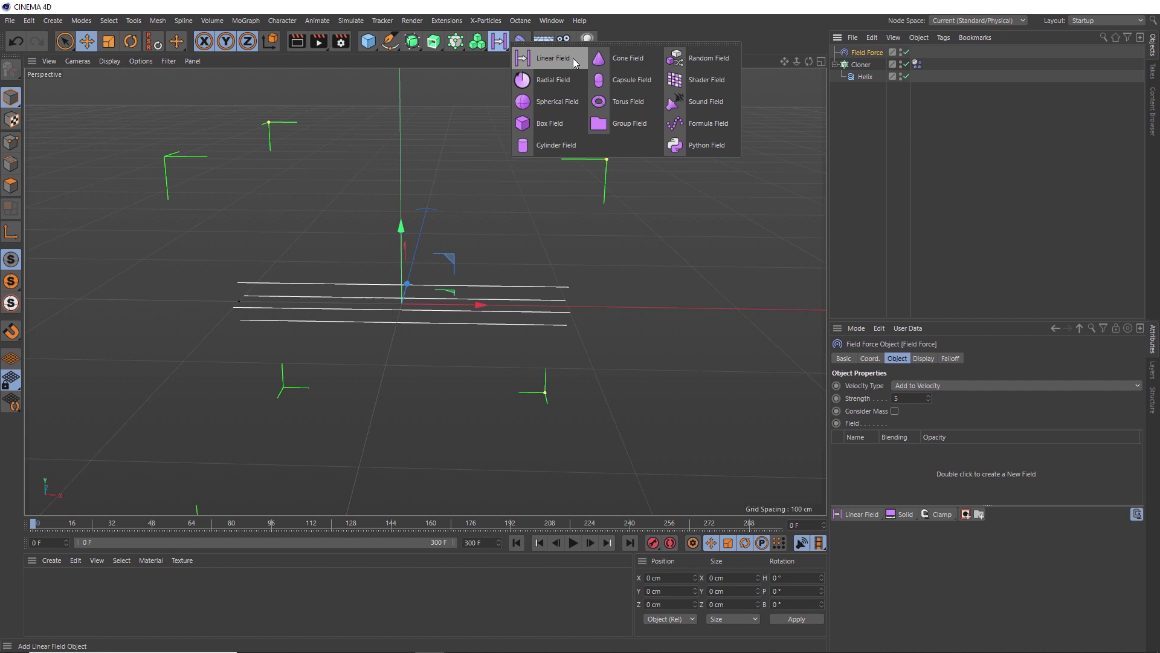
left_click(563, 102)
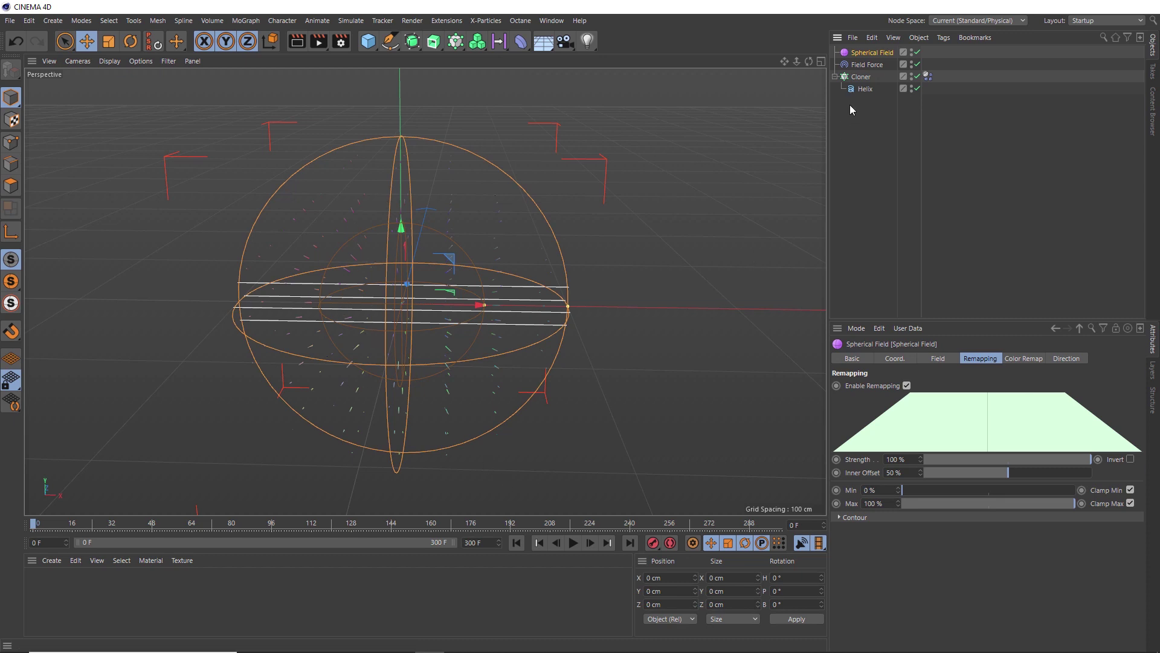
left_click(868, 65)
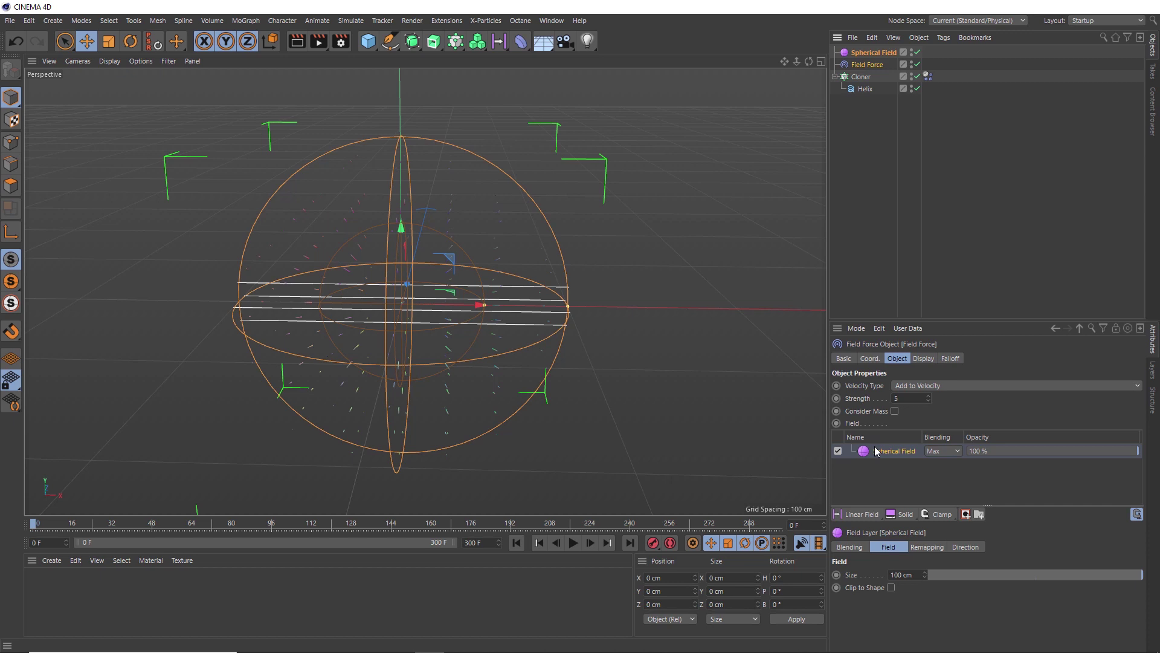
left_click(574, 543)
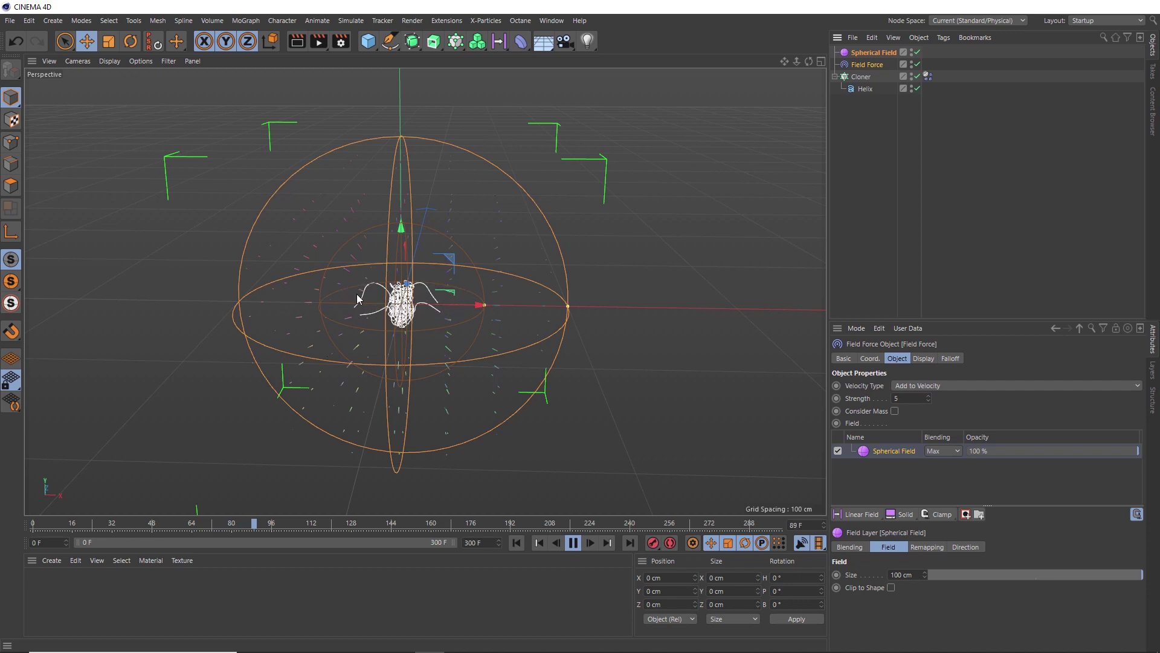
left_click(573, 542)
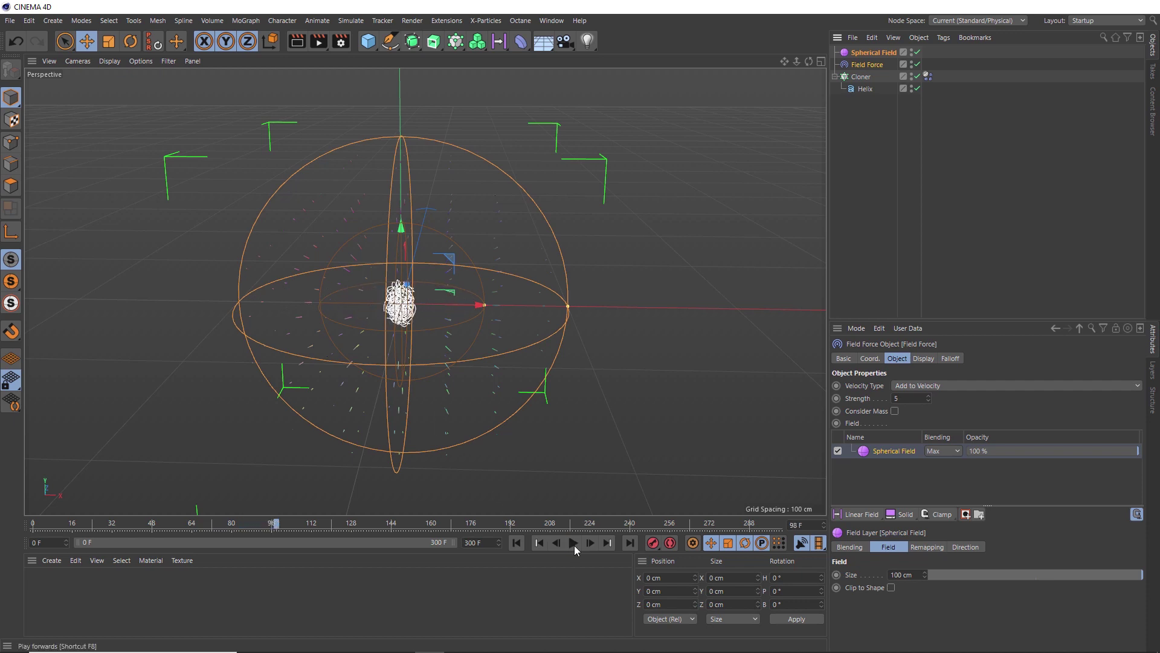
Step: Set the Field Force strength to 3 and the Spherical Field size to 20 cm
left_click(516, 542)
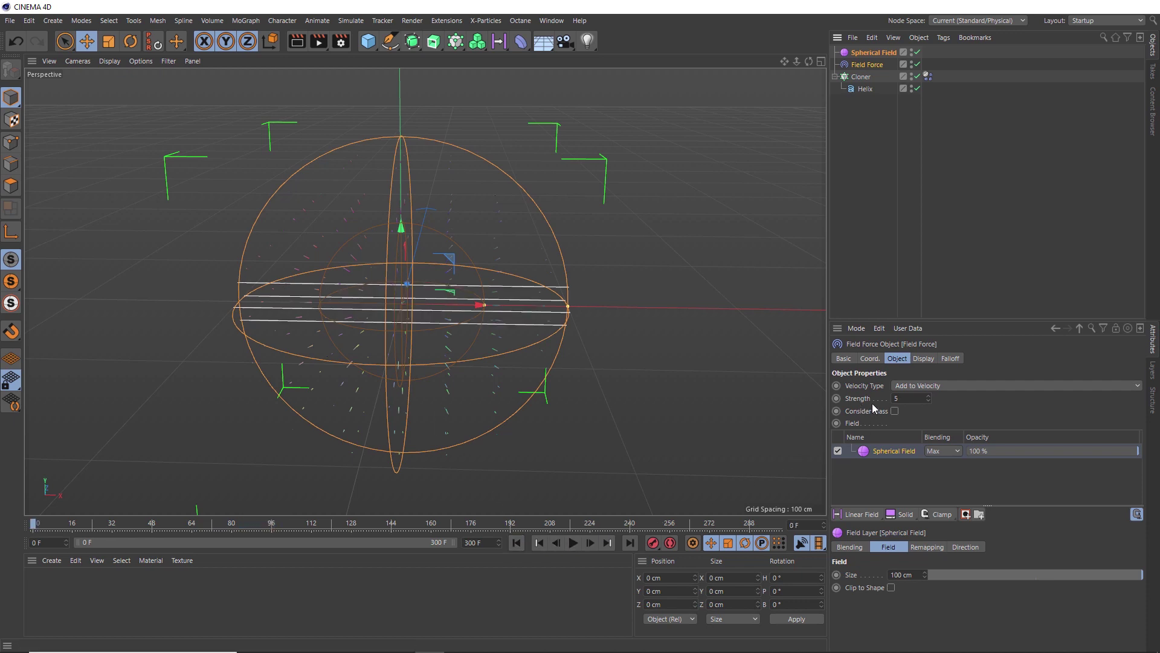
double_click(904, 399)
double_click(897, 575)
type("20")
key("Return")
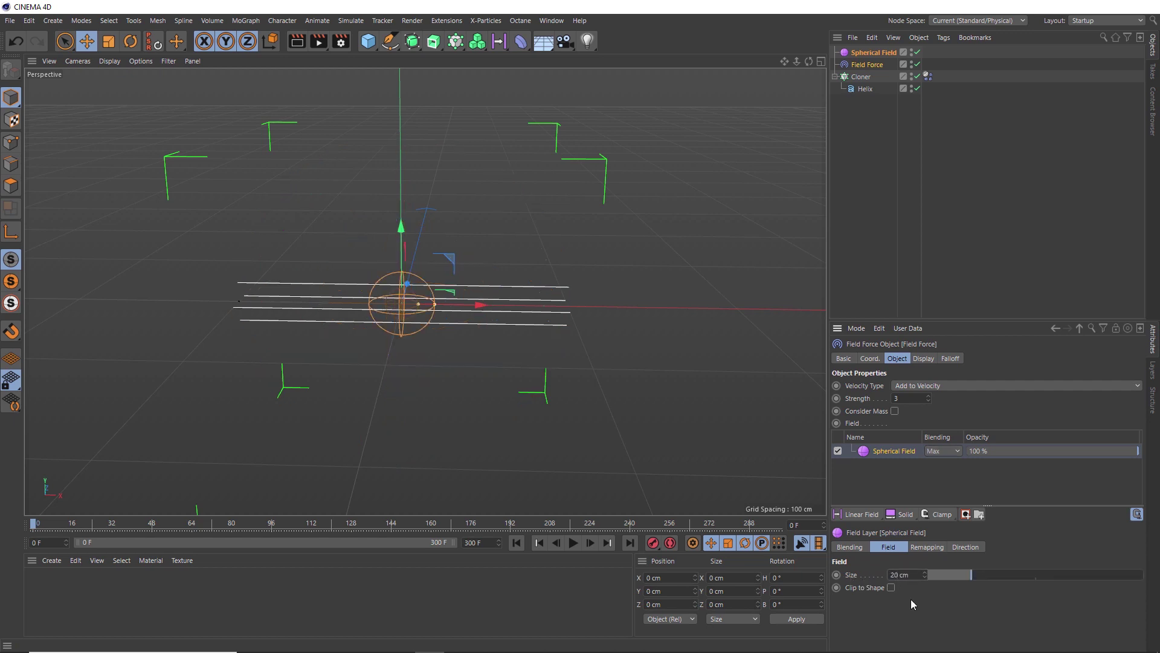
Step: Raise the field layer's remapping Inner Offset from 50% to 94%
left_click(927, 548)
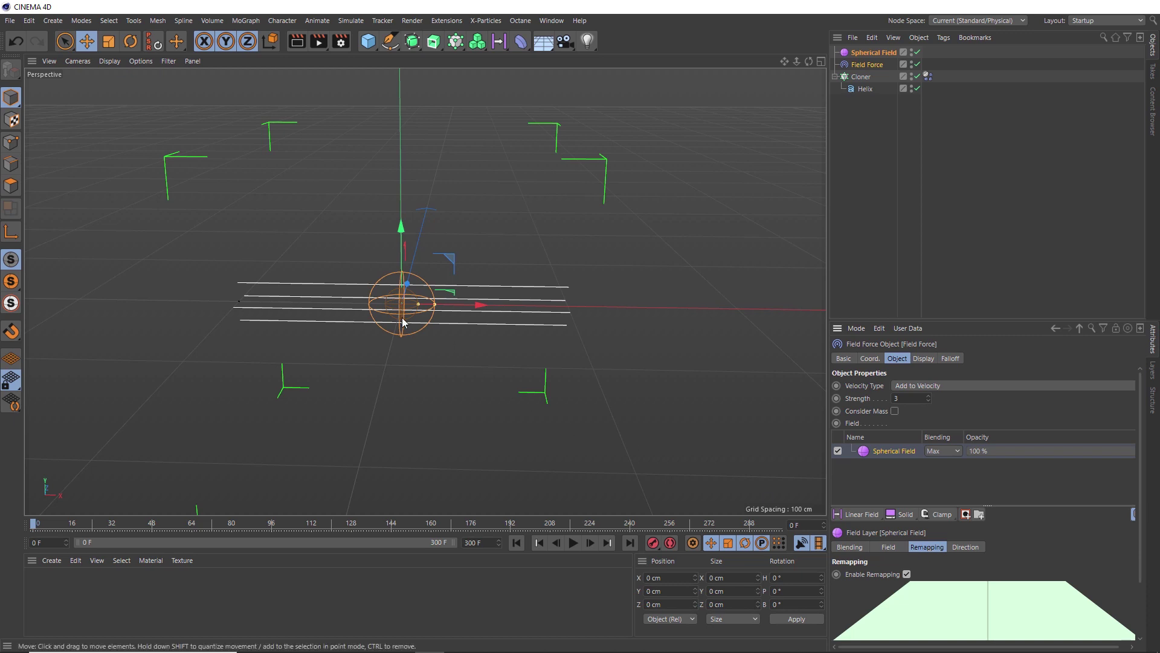
scroll(416, 249, "up", 10)
scroll(410, 247, "up", 2)
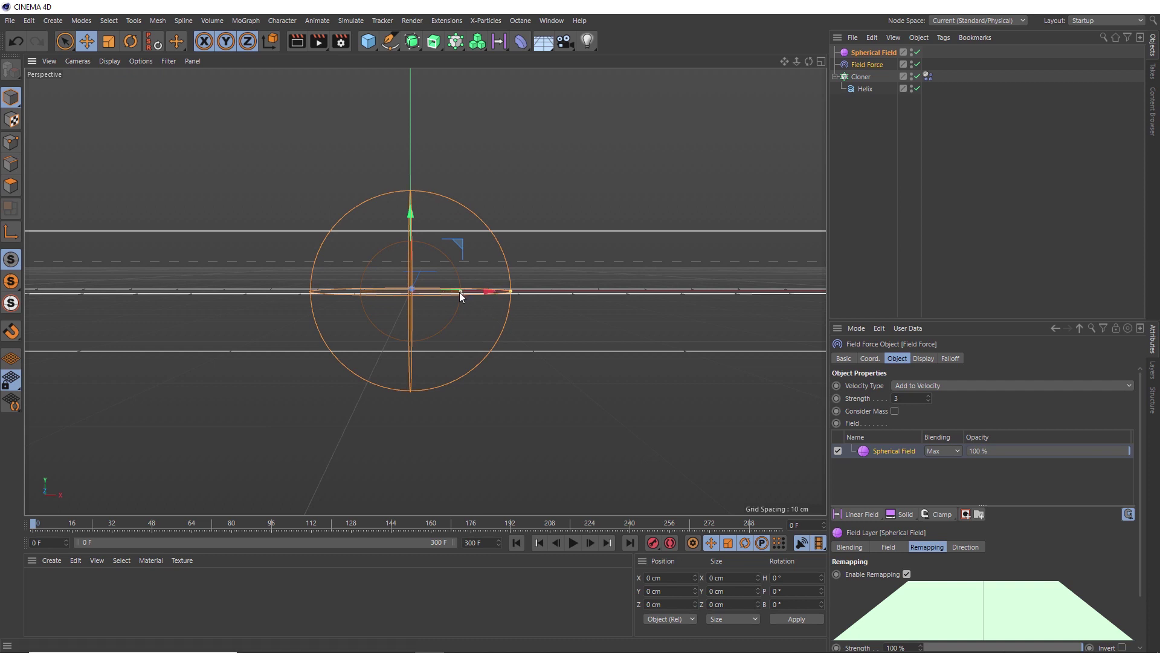
scroll(861, 484, "down", 2)
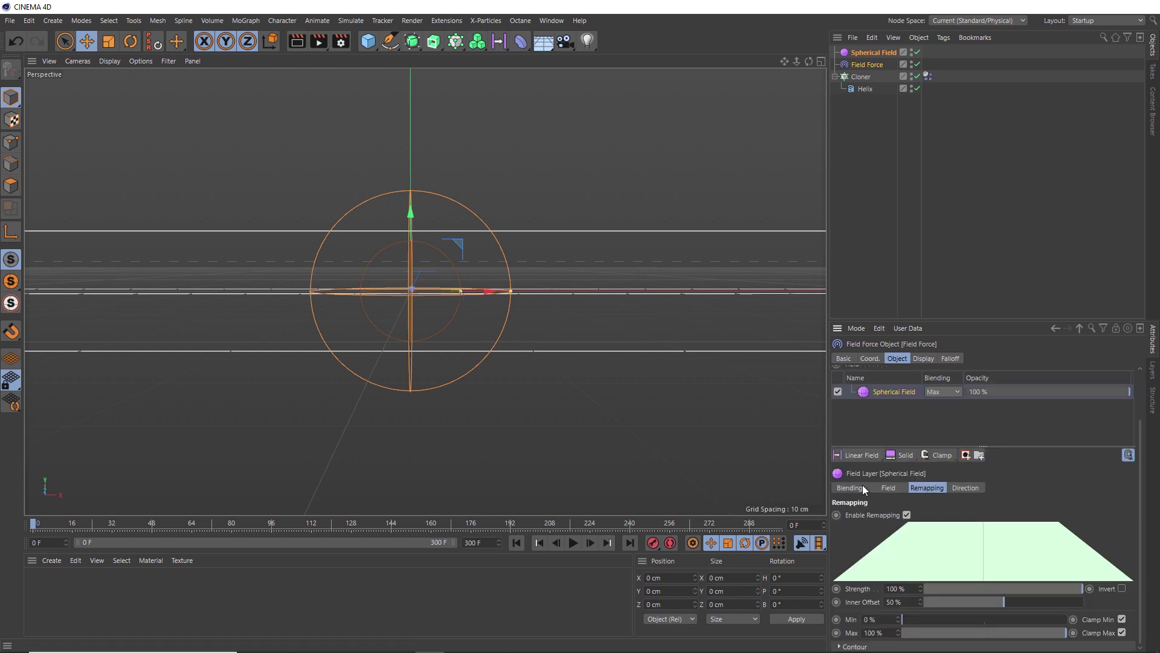
double_click(914, 601)
type("94")
key("Return")
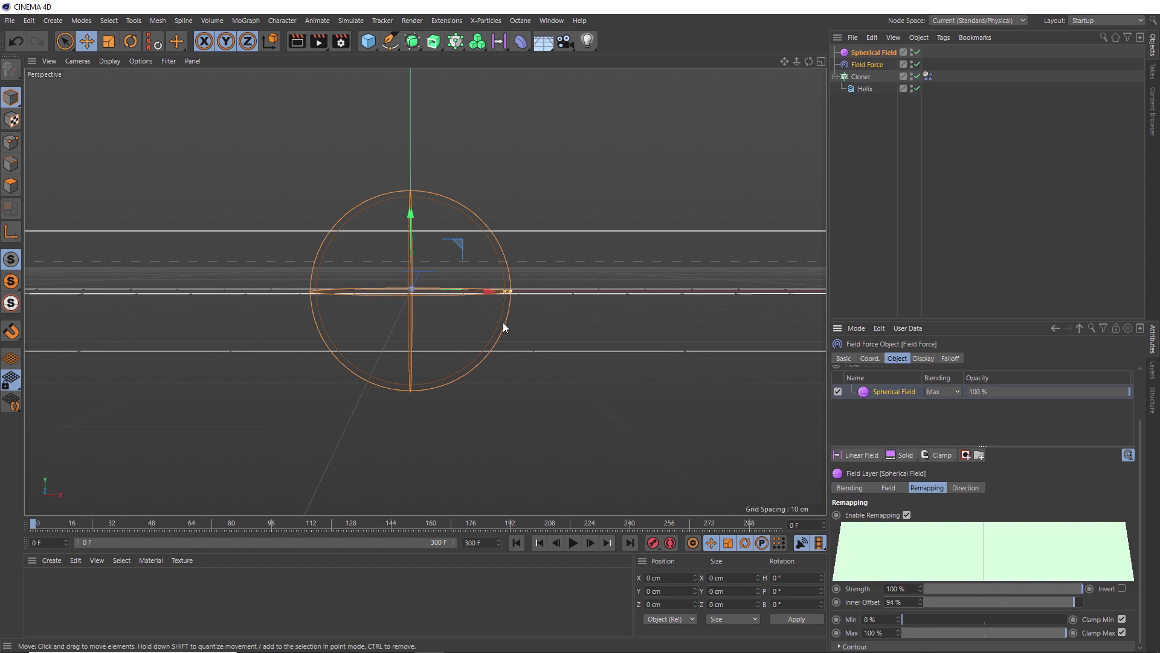
Step: Play the simulation from frame 0 and stop at frame 49 to inspect the stretched helices
left_click(572, 542)
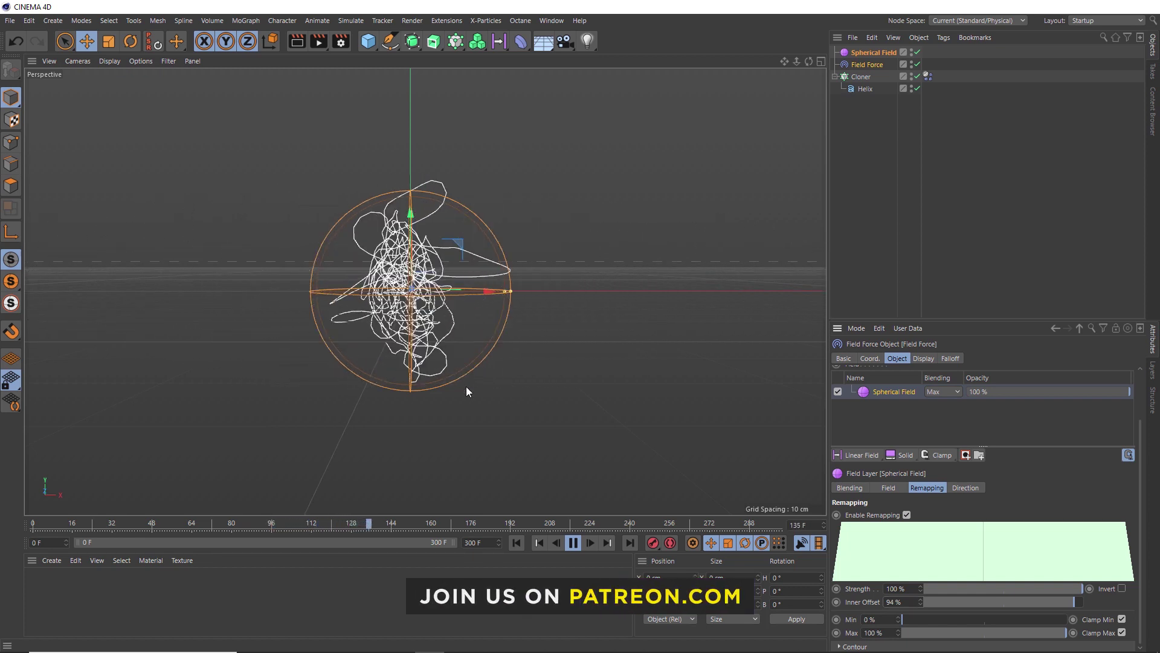
left_click(515, 542)
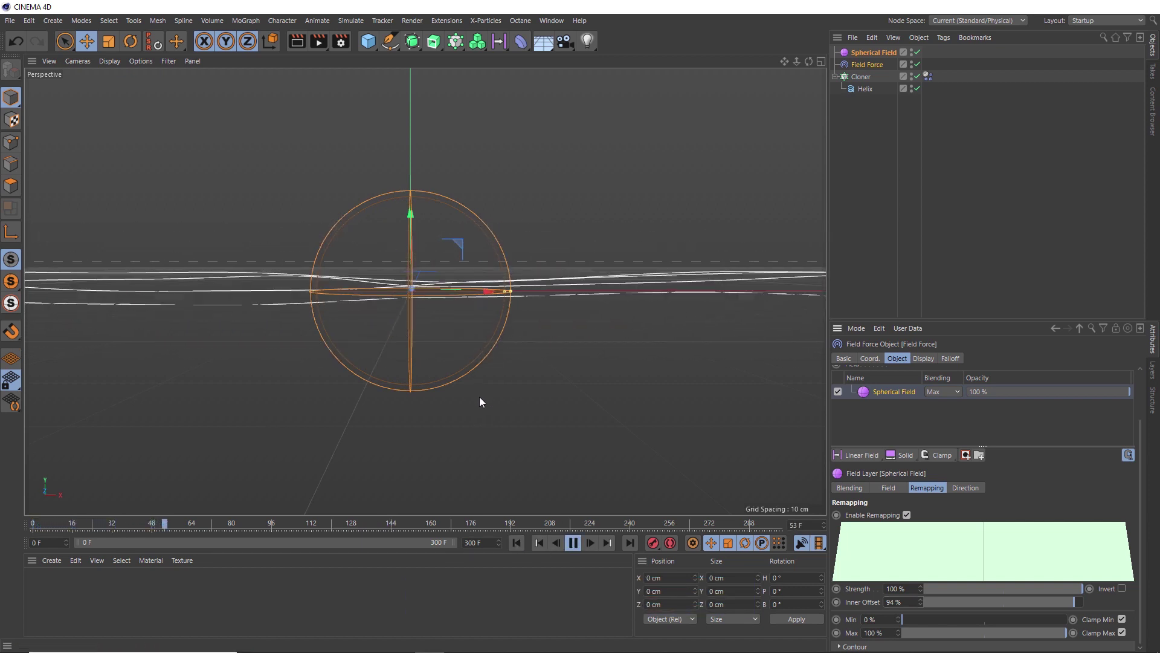
left_click(575, 542)
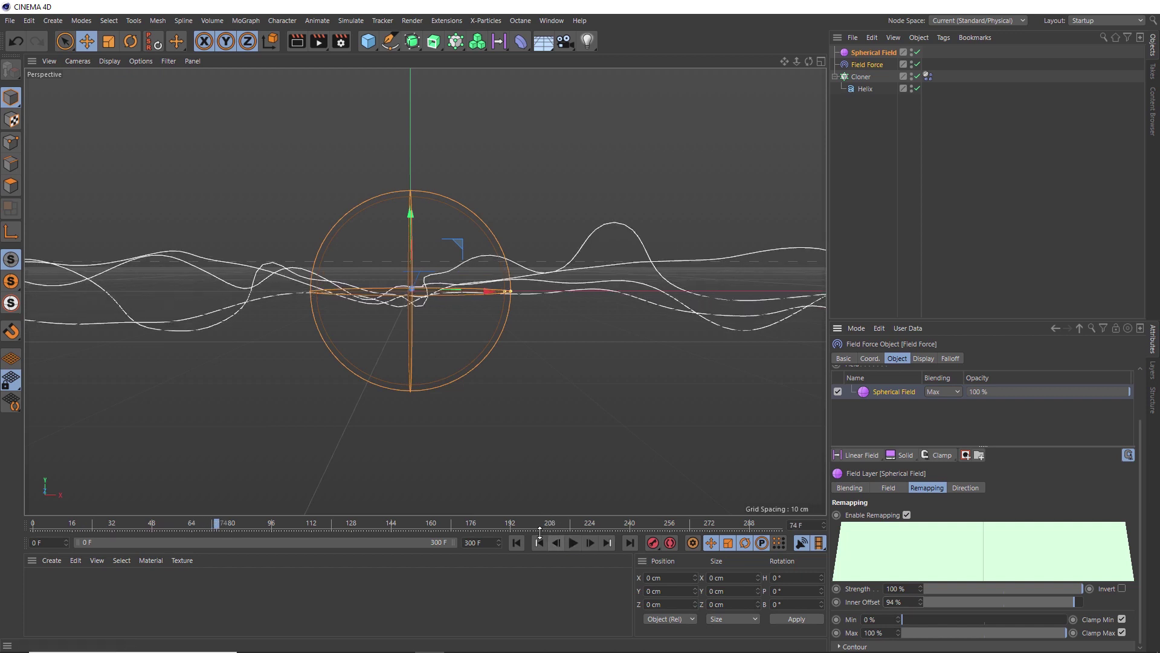
left_click(512, 544)
left_click(572, 543)
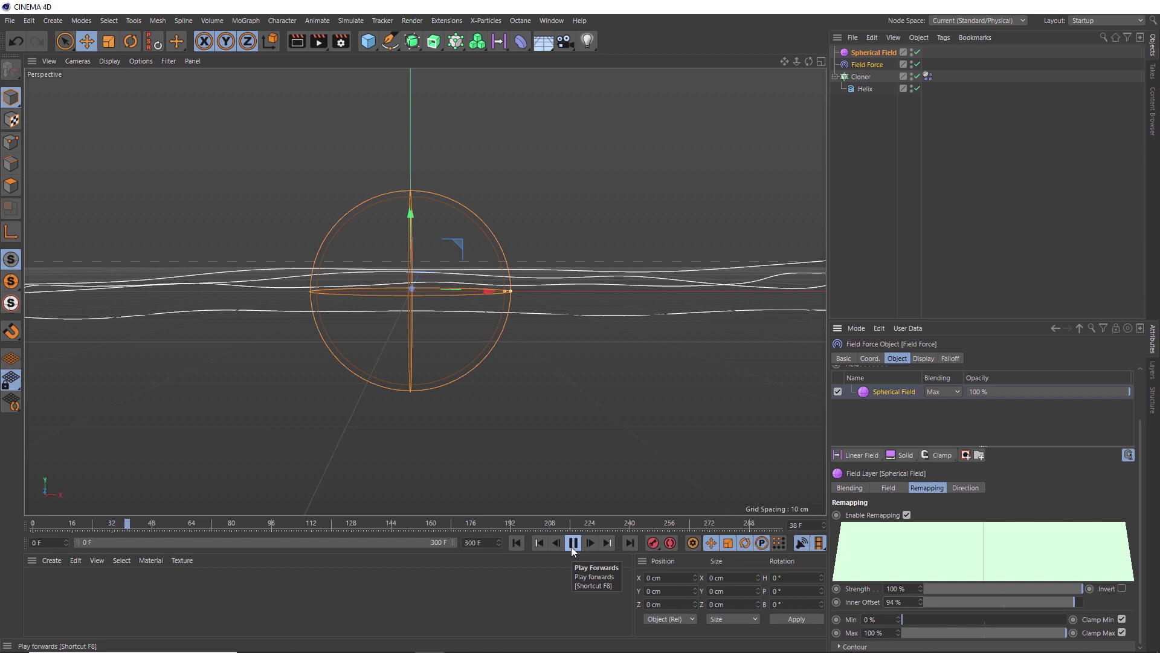
left_click(572, 543)
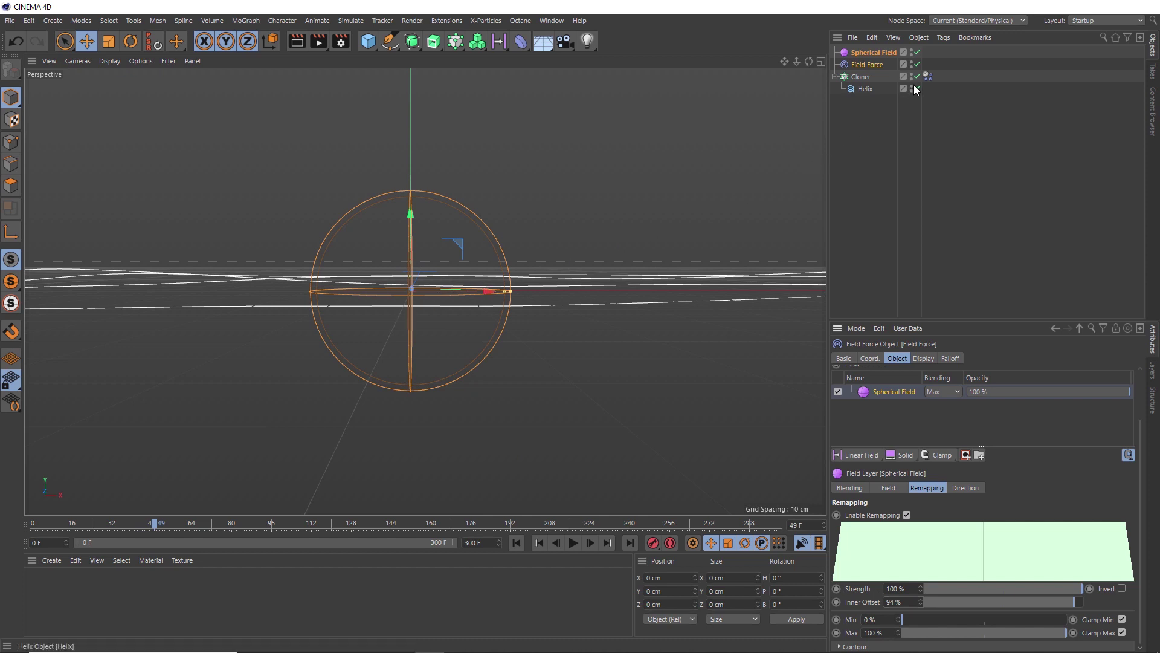
Step: With the Cloner's Dynamics Body tag shown, play from frame 0 and stop around frame 143
left_click(928, 76)
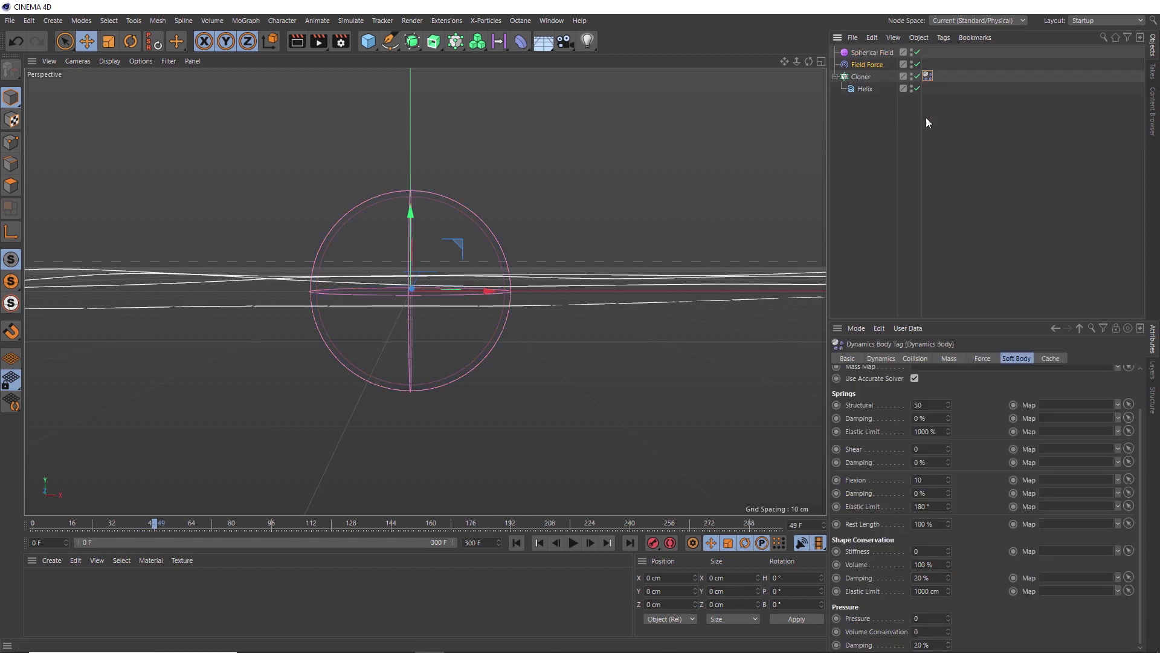
left_click(880, 358)
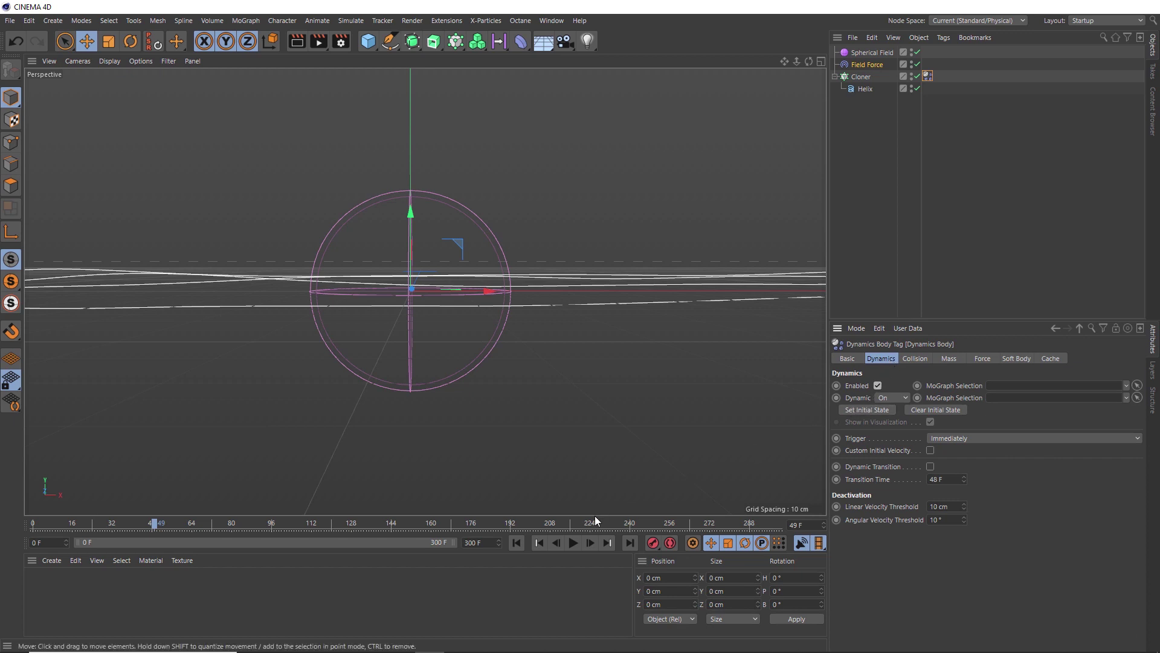
left_click(516, 543)
left_click(571, 542)
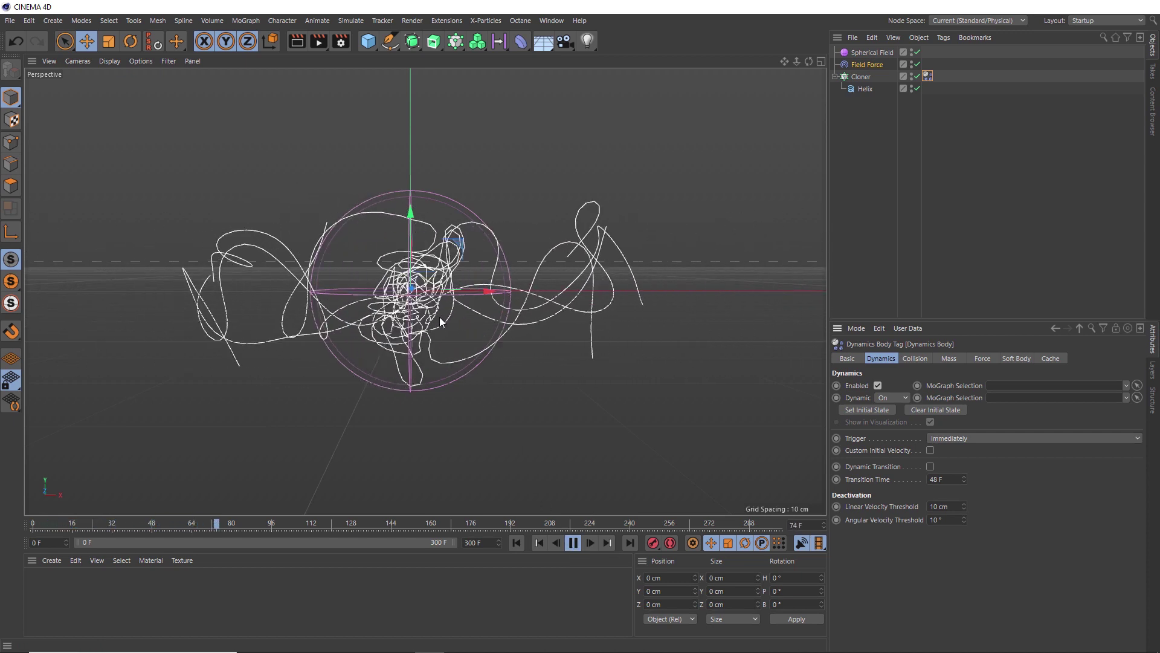
left_click(574, 543)
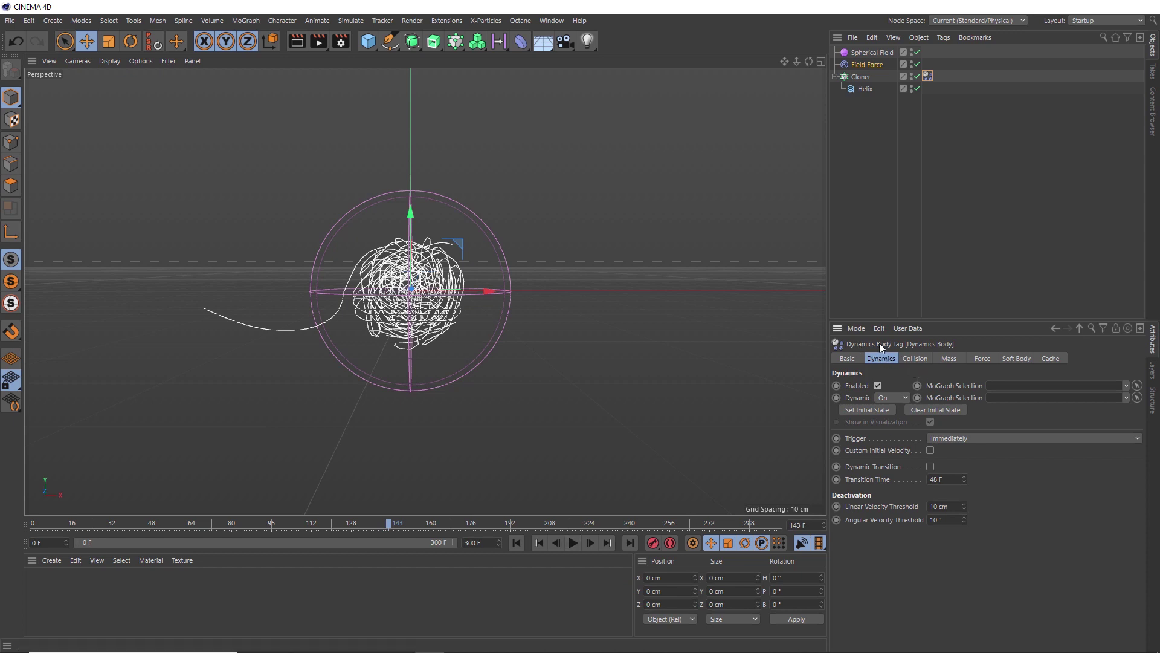
Step: Use Bake Object on the Dynamics Body tag's Cache tab to cache the simulation
left_click(1045, 360)
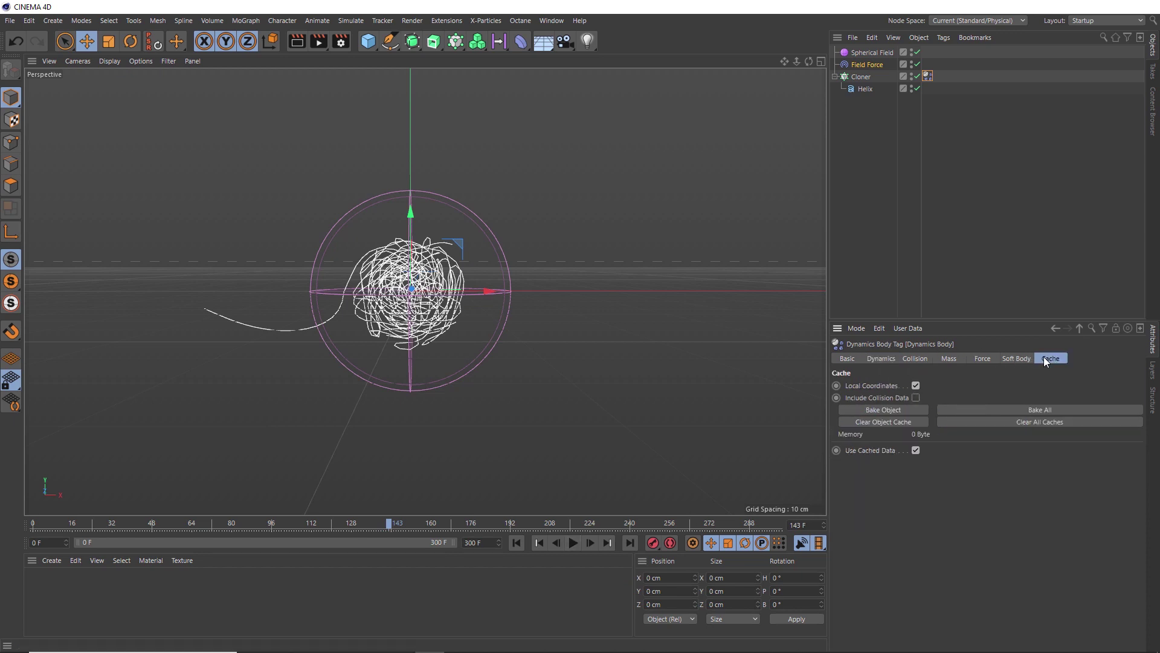
left_click(906, 411)
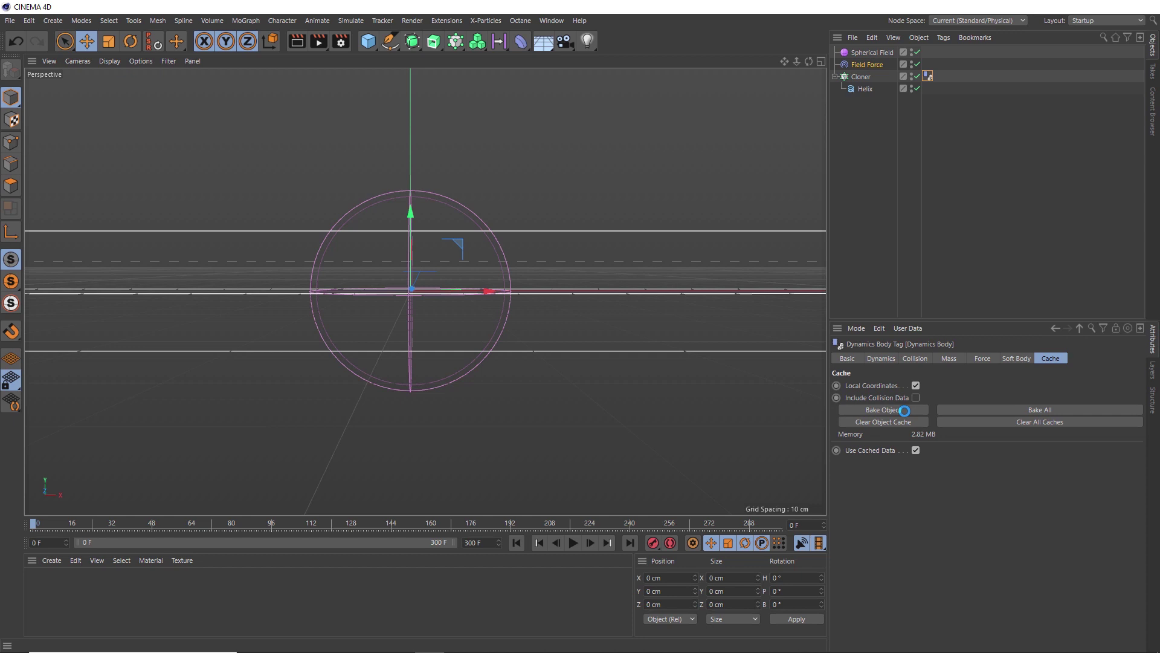
Step: Wrap the helix Cloner in a Connect object
left_click(854, 77)
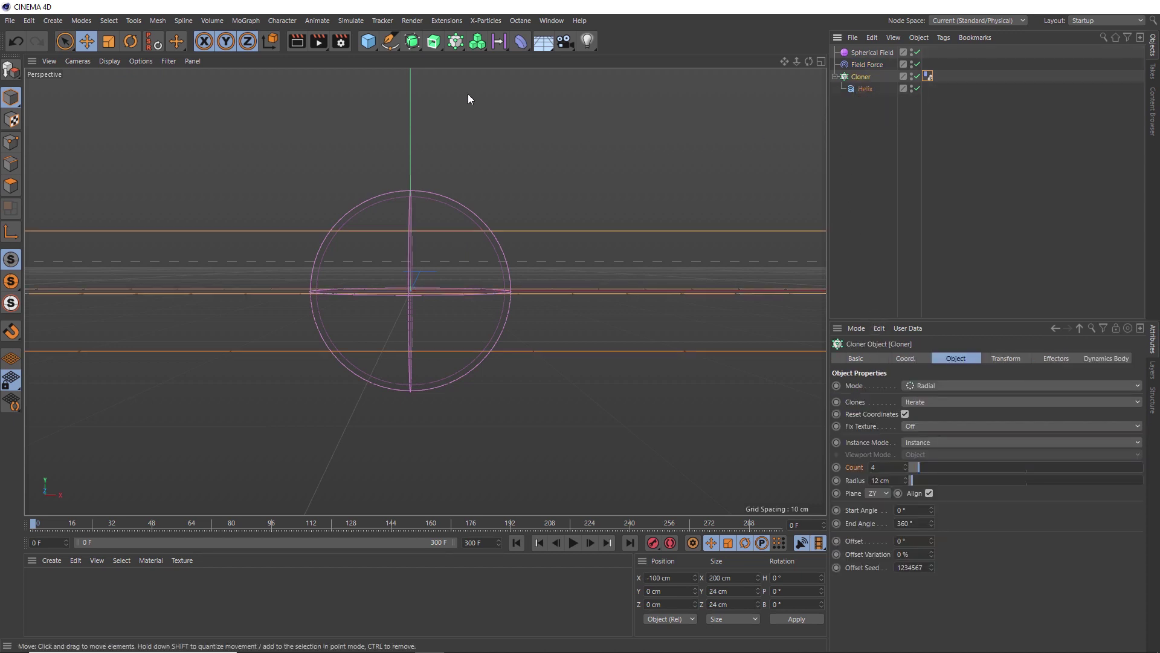
left_click(413, 41)
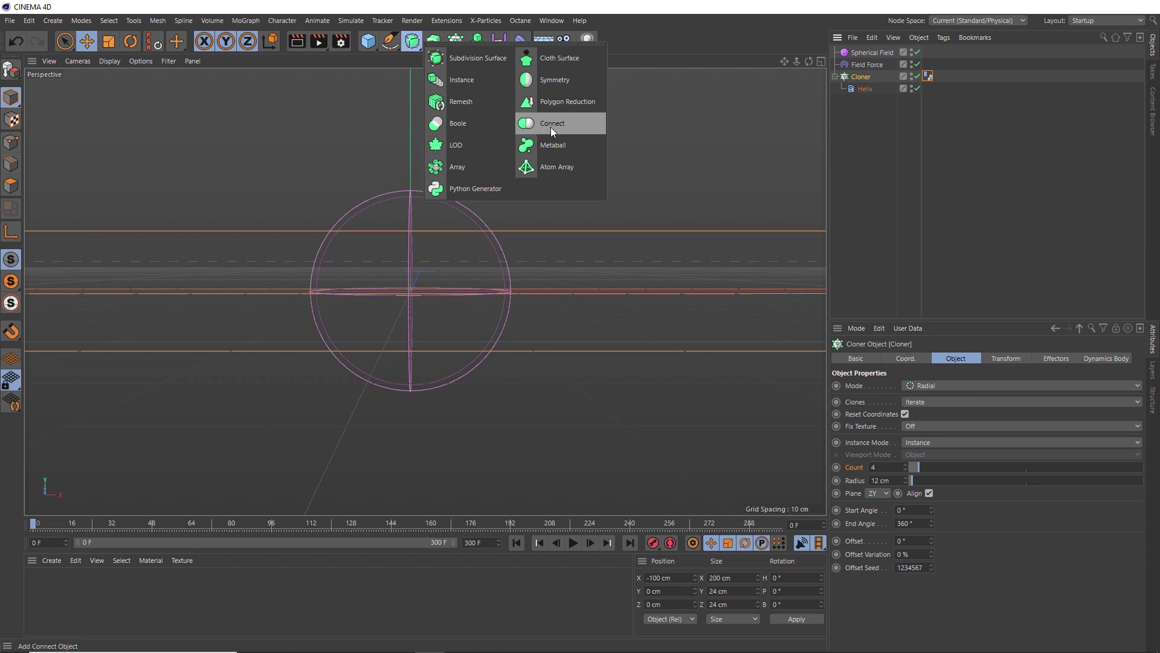
left_click(551, 128)
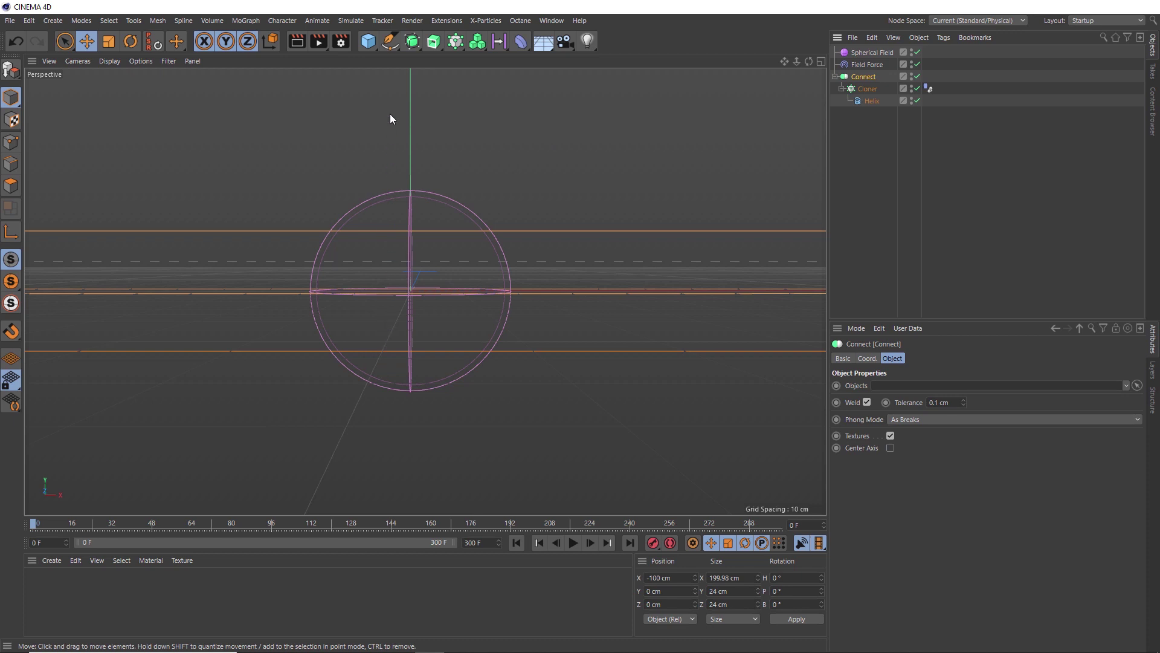
Step: Add a Circle spline and a Sweep, and place Connect inside the Sweep below the Circle
left_click(390, 41)
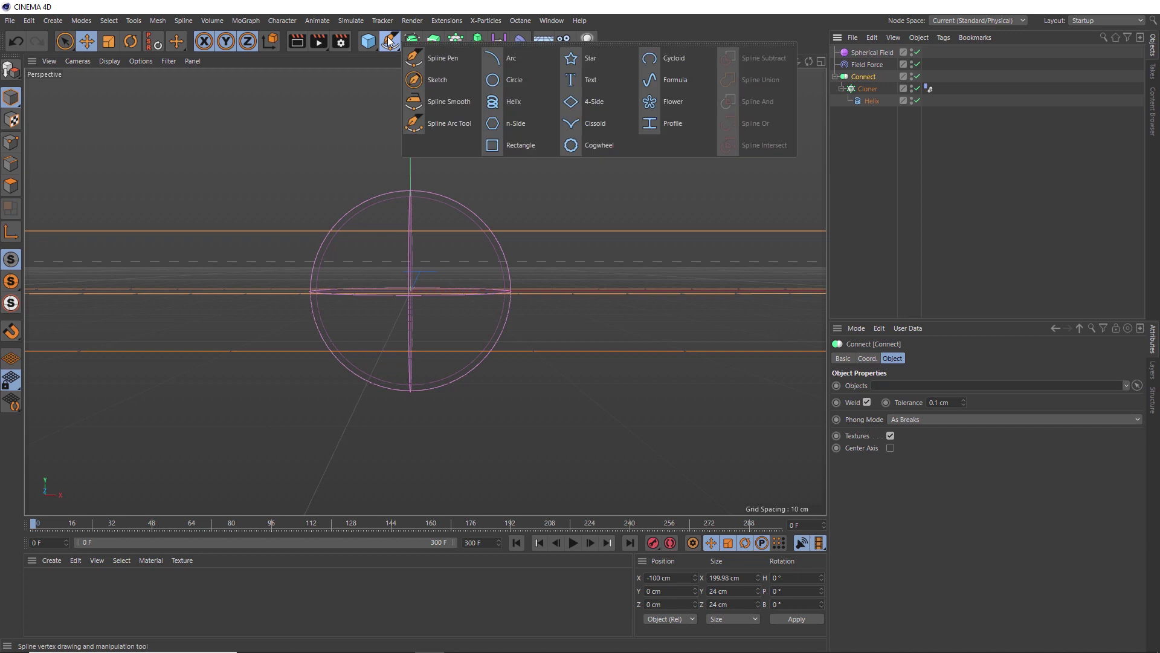
left_click(510, 85)
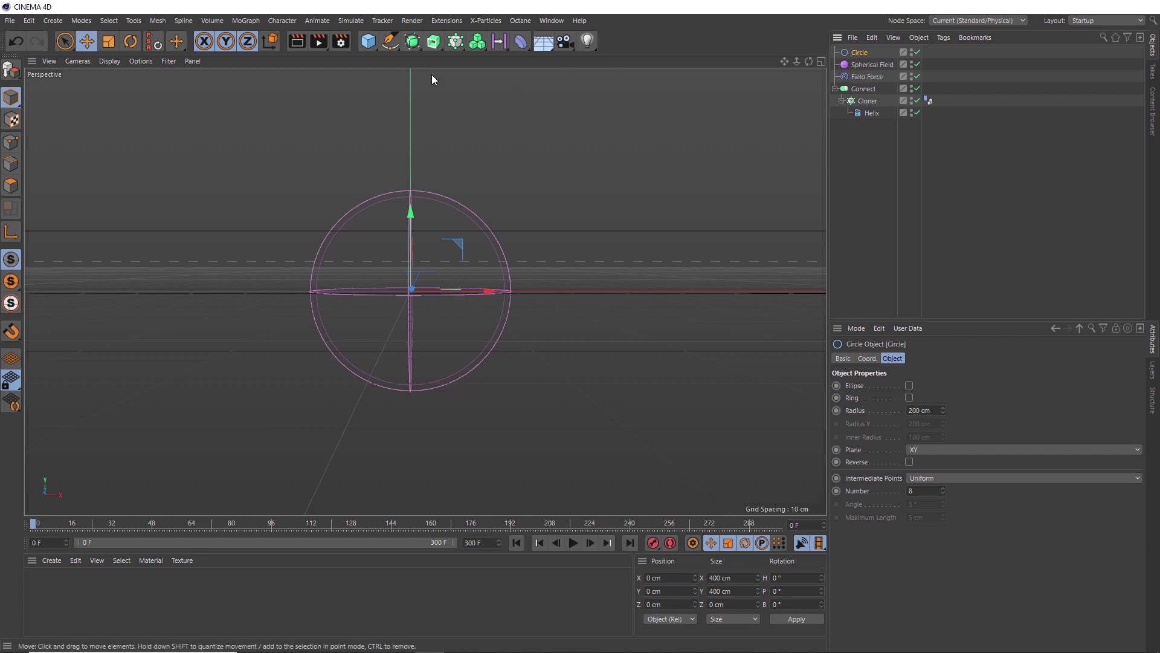
left_click(433, 43)
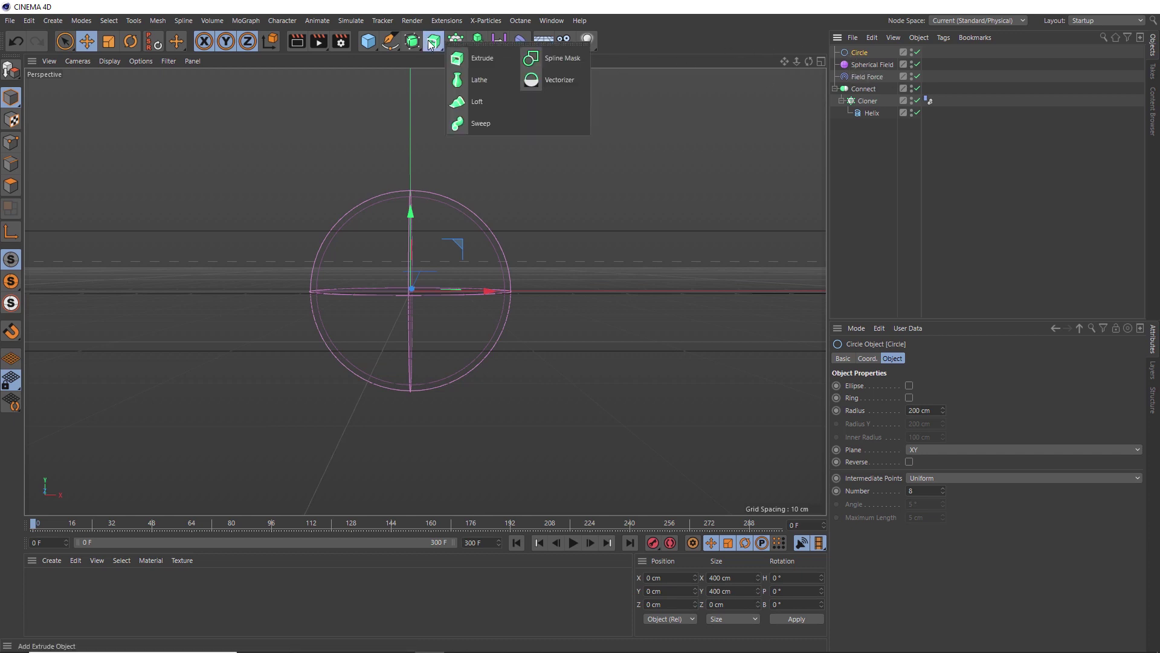
left_click(466, 122)
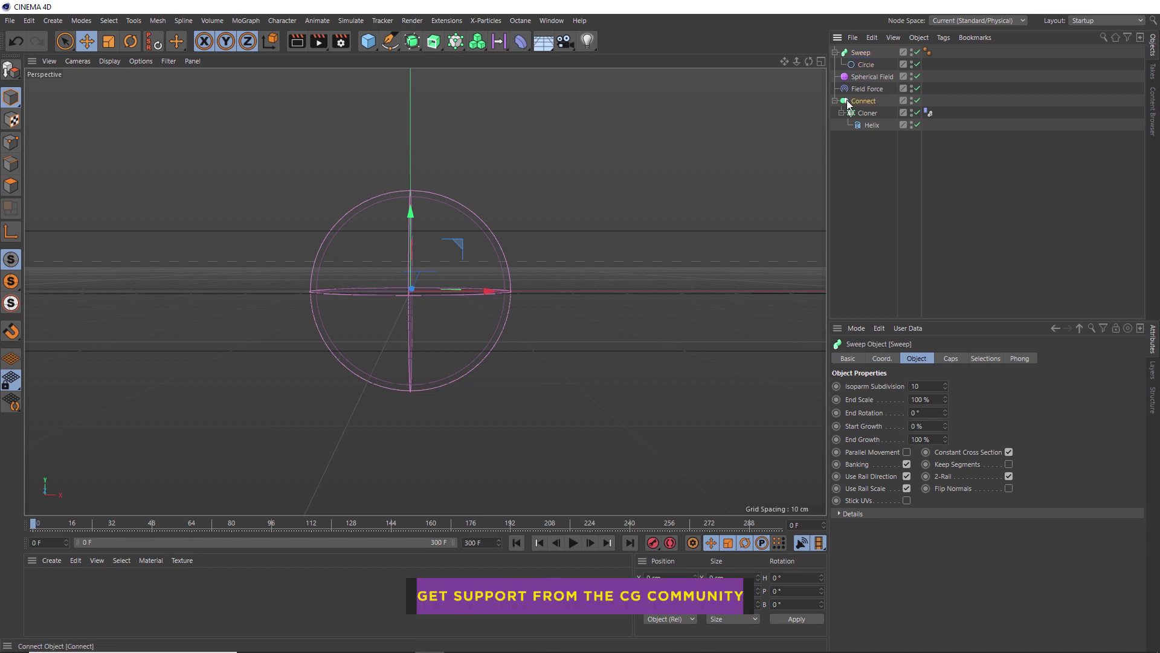
left_click_drag(848, 101, 860, 74)
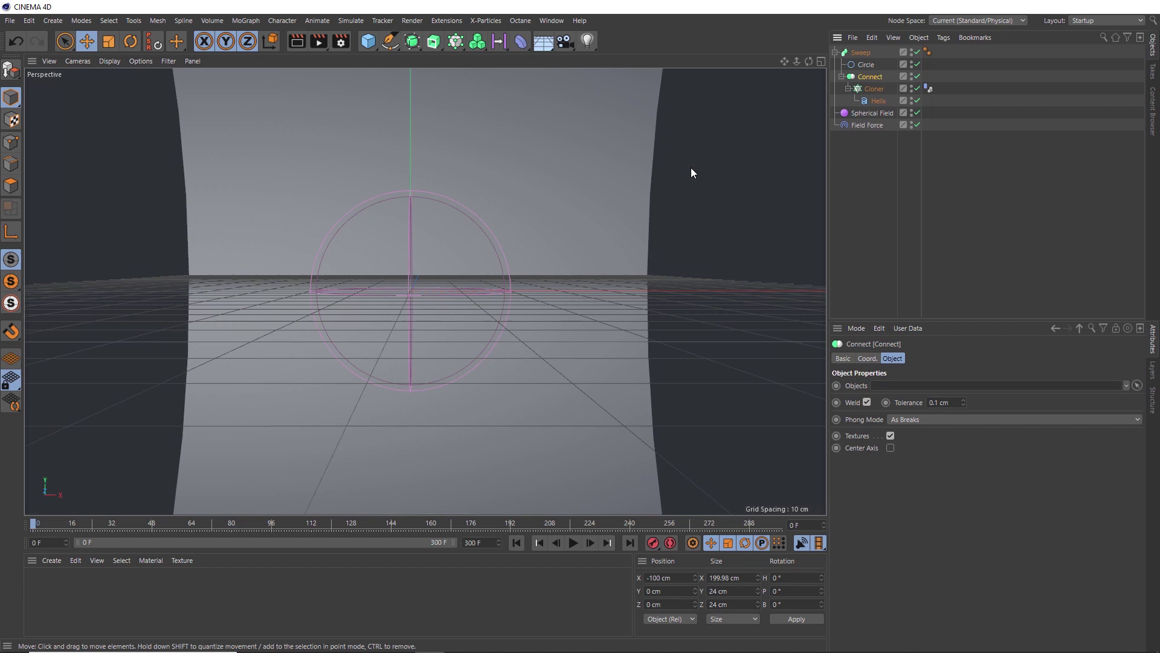
Step: Set the Circle profile radius to 1 cm and replay the animation from frame 0 to preview the thin rope tubes
left_click(869, 63)
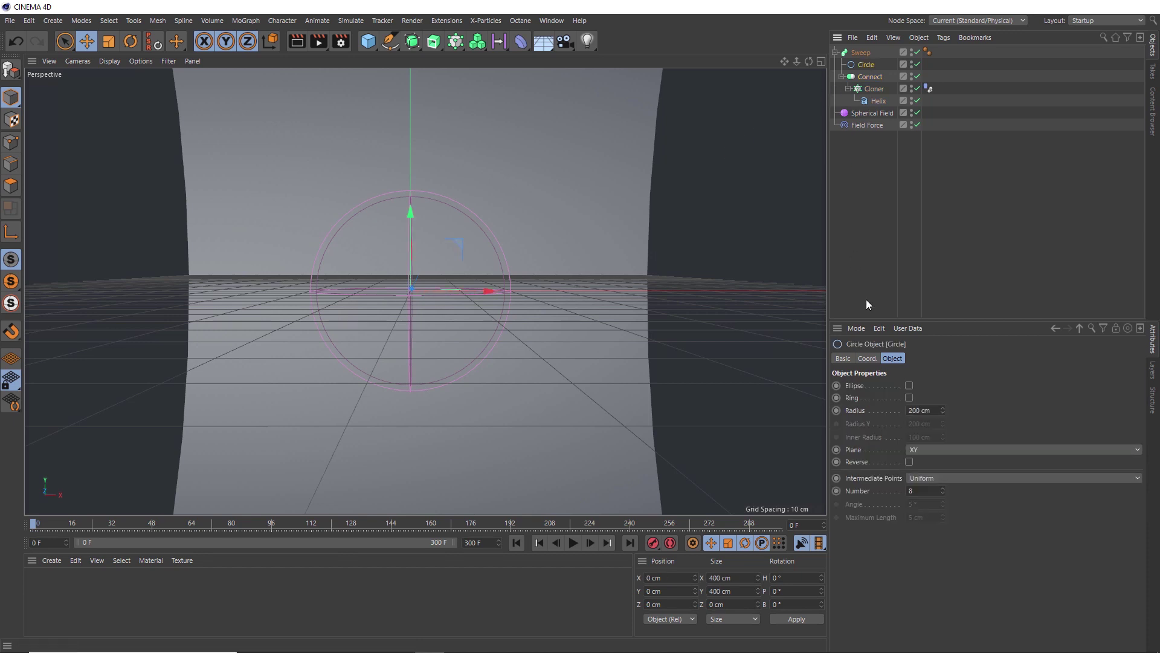
double_click(917, 410)
type("1")
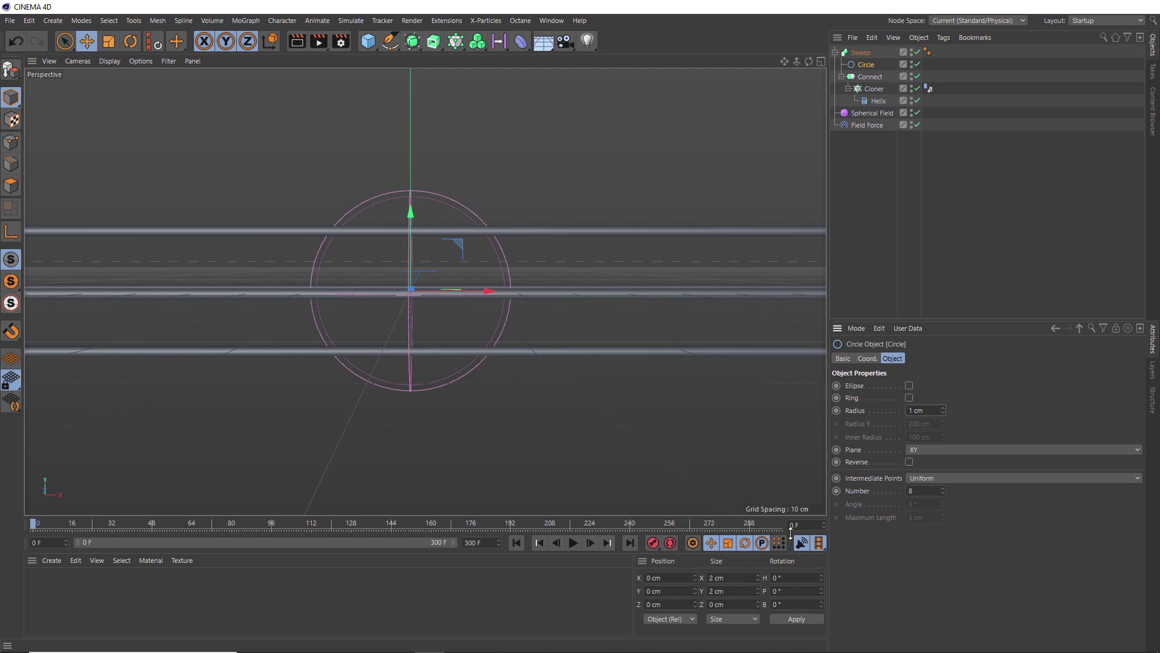
left_click(573, 543)
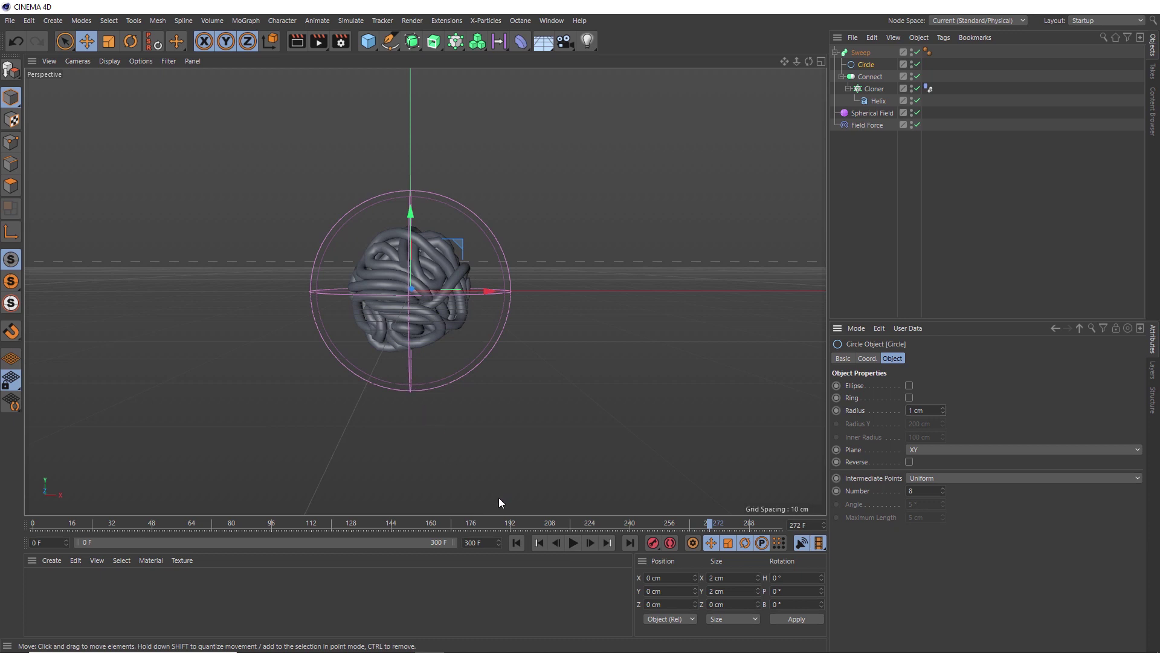
left_click(516, 542)
left_click(572, 543)
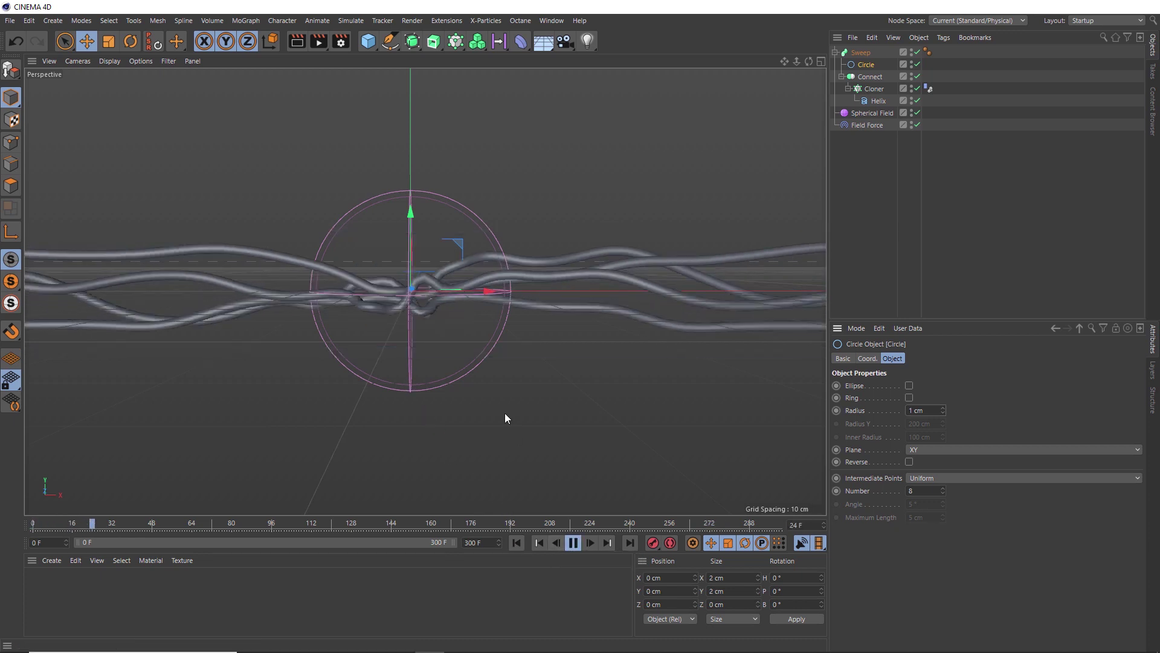